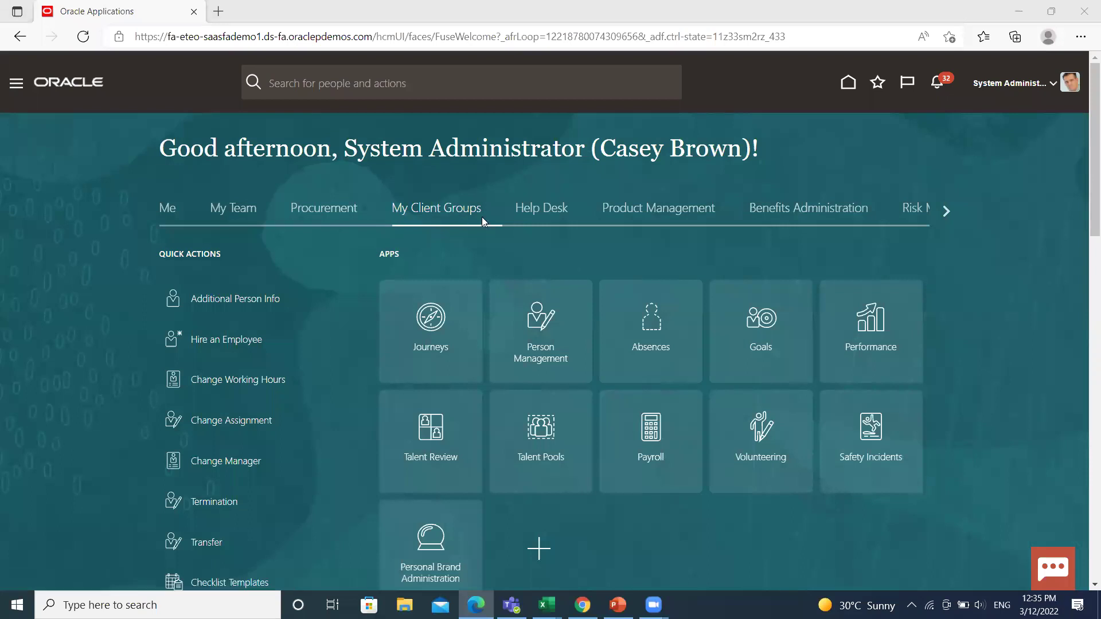
# - Switch the home page to My Client Groups so the Payroll app tile is shown
pyautogui.click(654, 439)
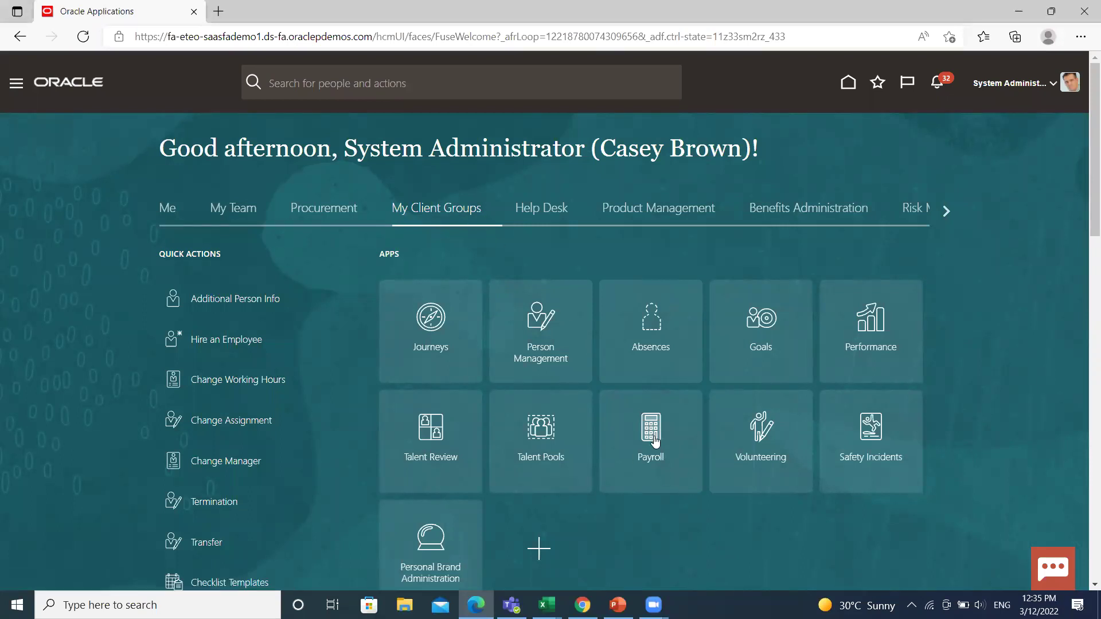
# - Open the Personal Payment Methods task from the Payroll work area's task list
pyautogui.scroll(-3, 416, 416)
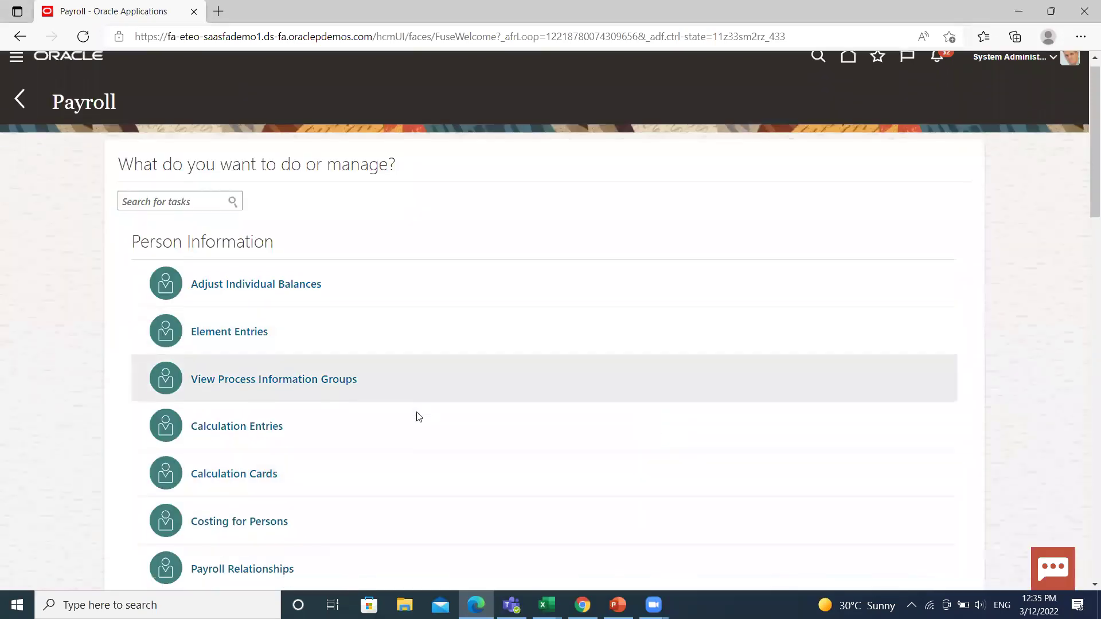
pyautogui.scroll(-1, 278, 465)
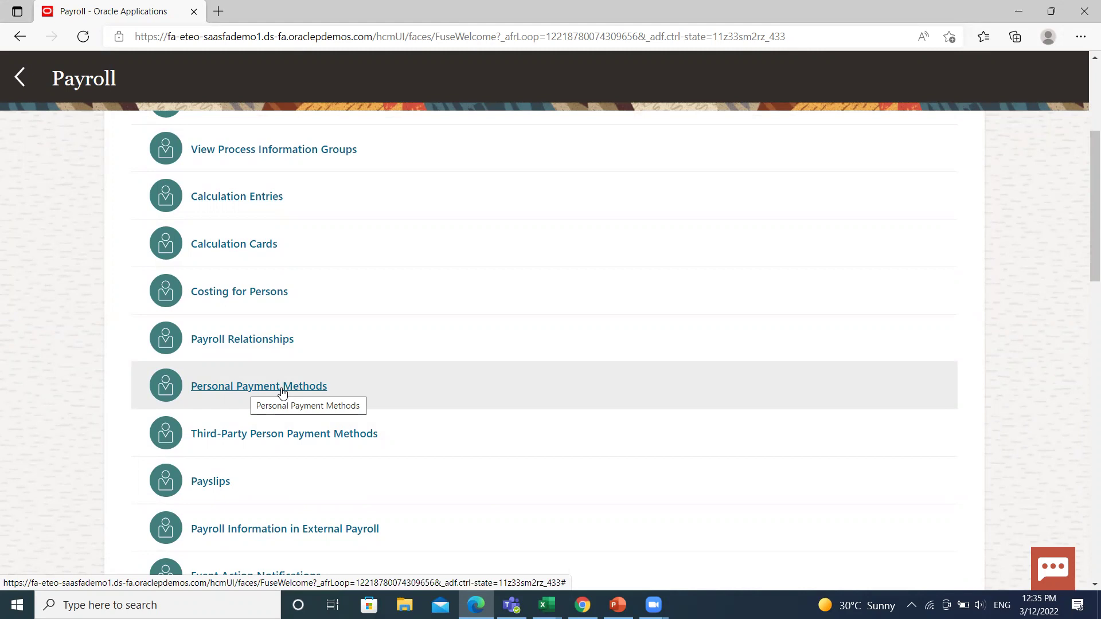
pyautogui.click(282, 392)
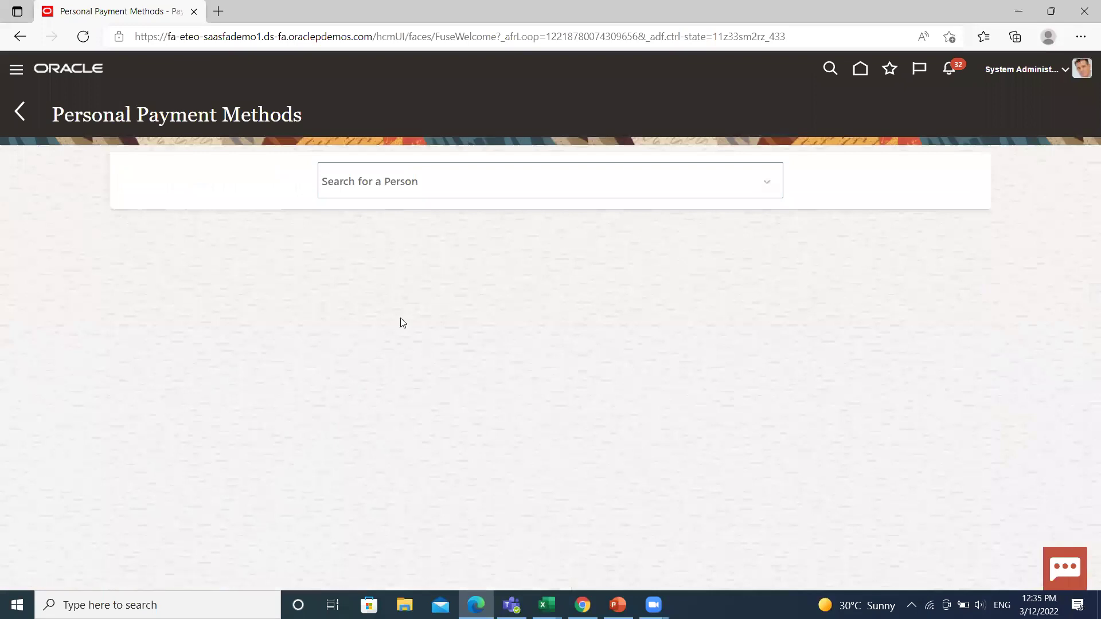
# - Use Advanced Search to find the employee with person number 5771
pyautogui.click(766, 181)
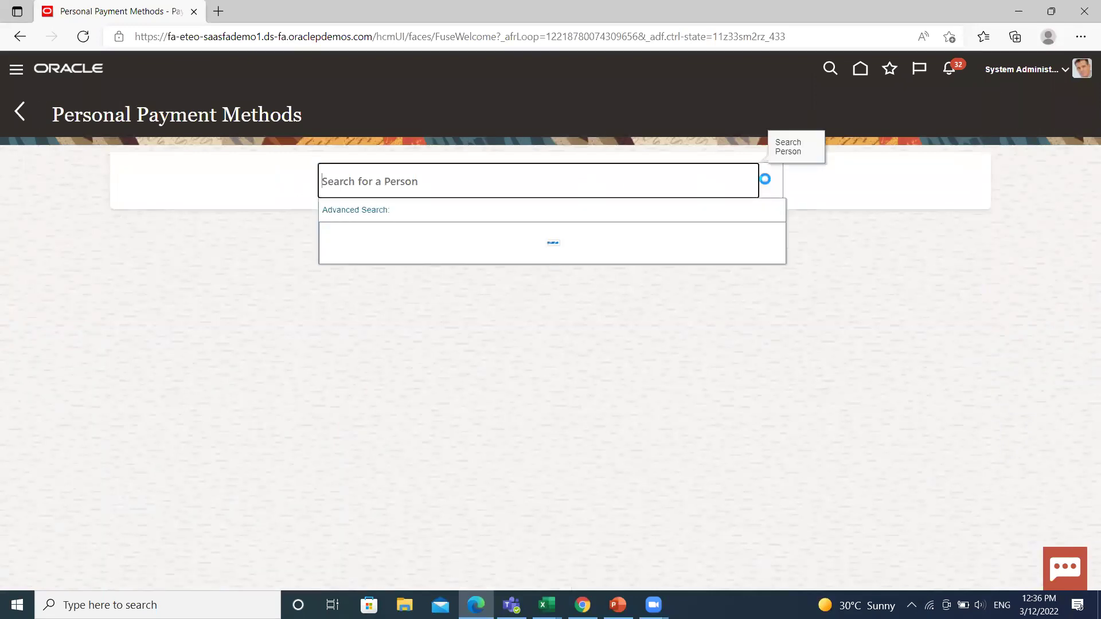
pyautogui.click(347, 212)
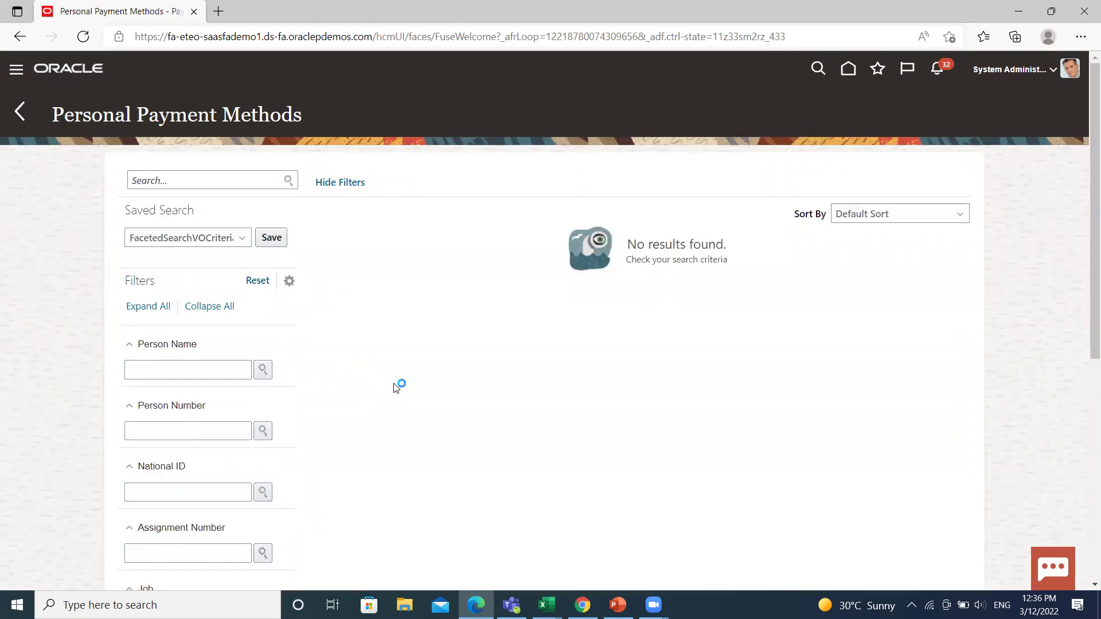
pyautogui.click(237, 429)
pyautogui.write('5771')
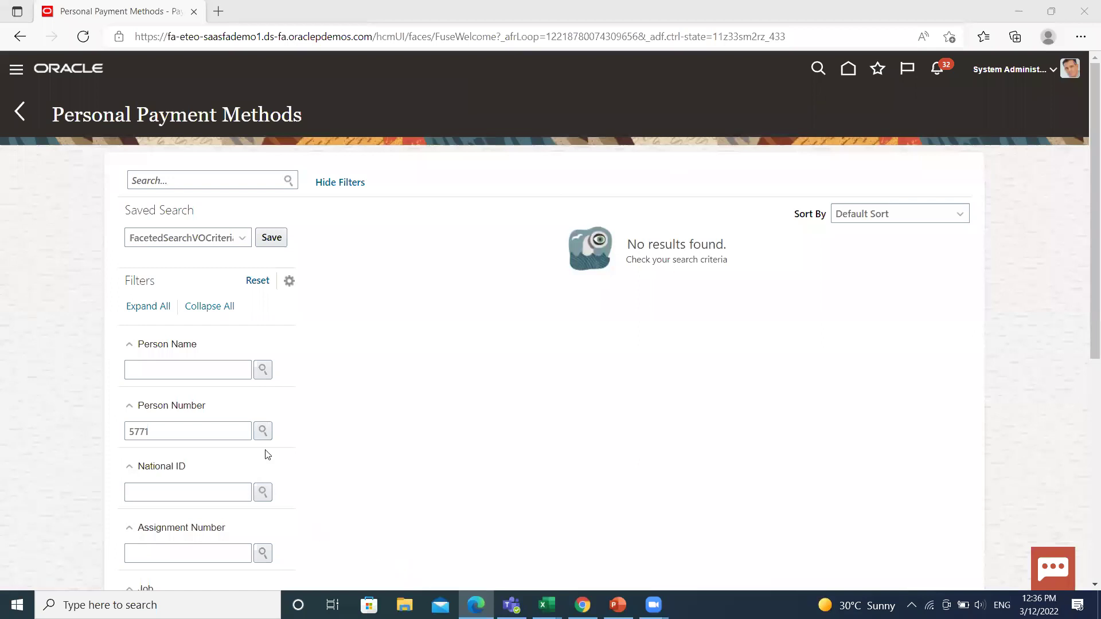
pyautogui.click(263, 431)
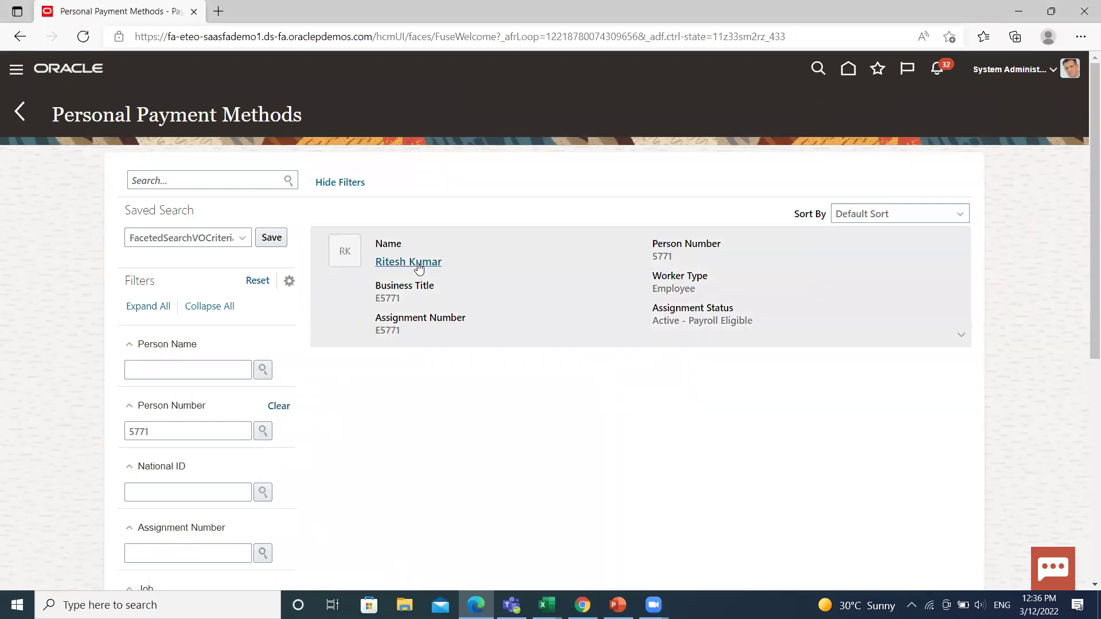
# - Add and save an HDFC Checking account at the MP NAGAR branch for the employee, entering the account number
pyautogui.click(418, 265)
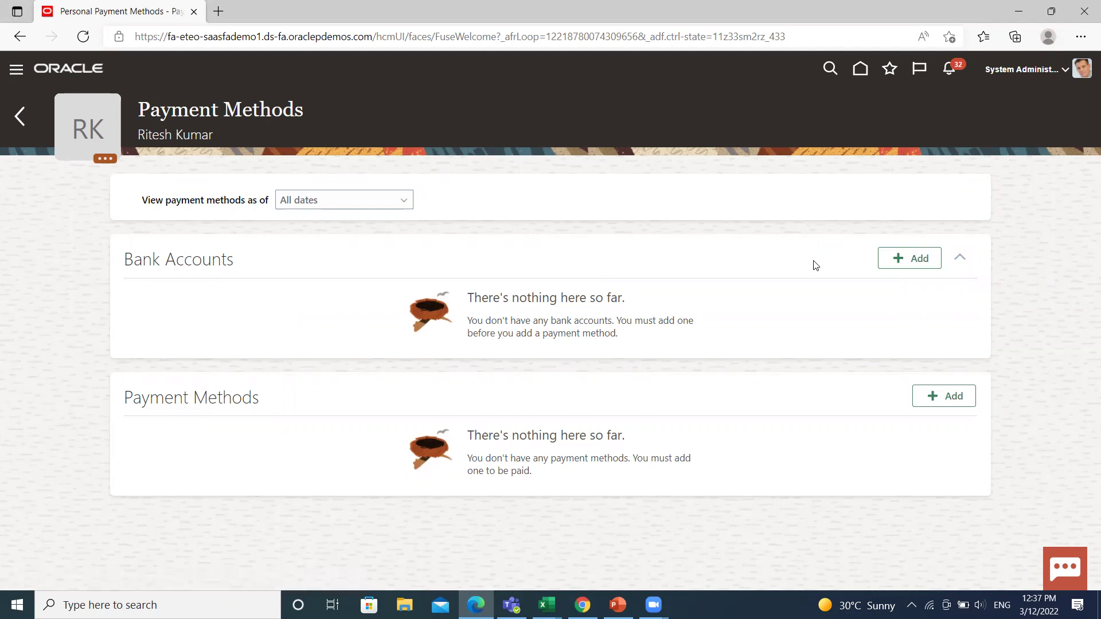
pyautogui.click(920, 261)
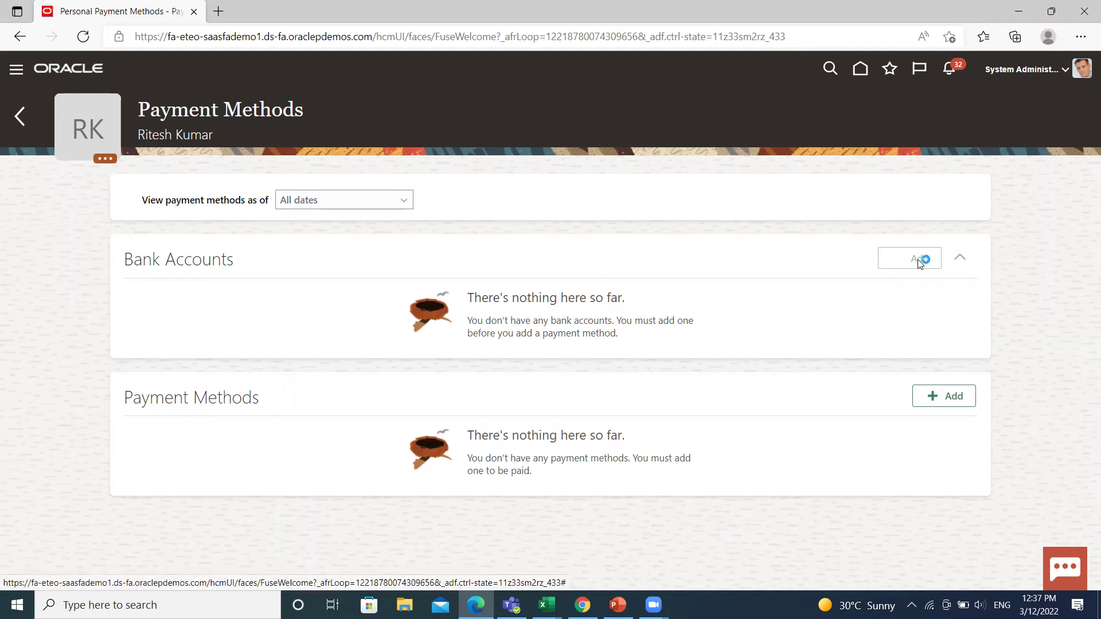
pyautogui.click(230, 320)
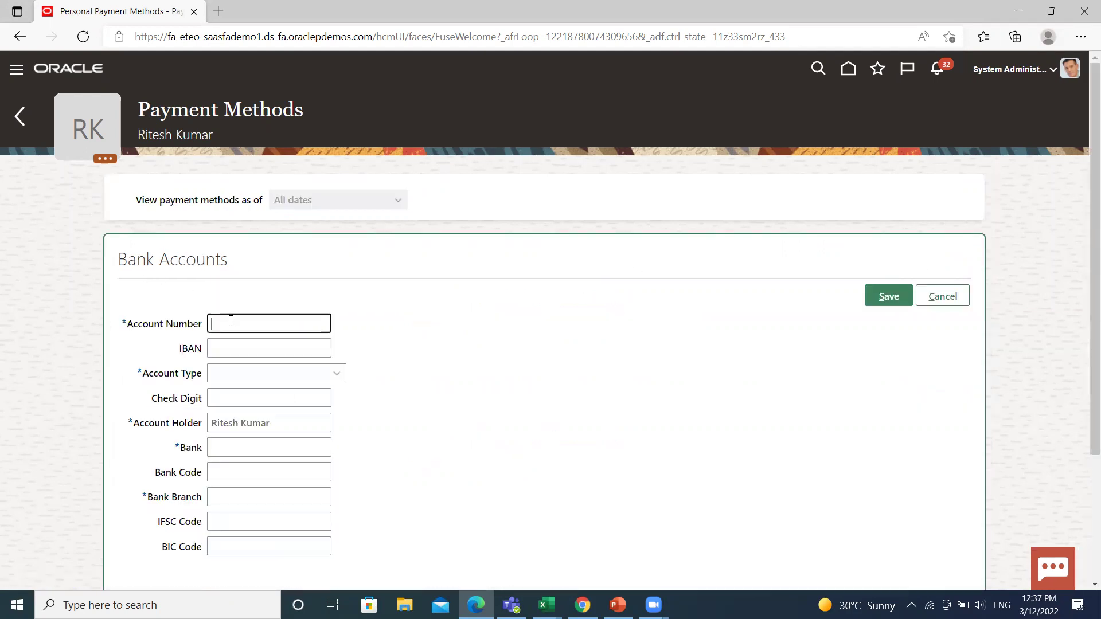
pyautogui.click(328, 378)
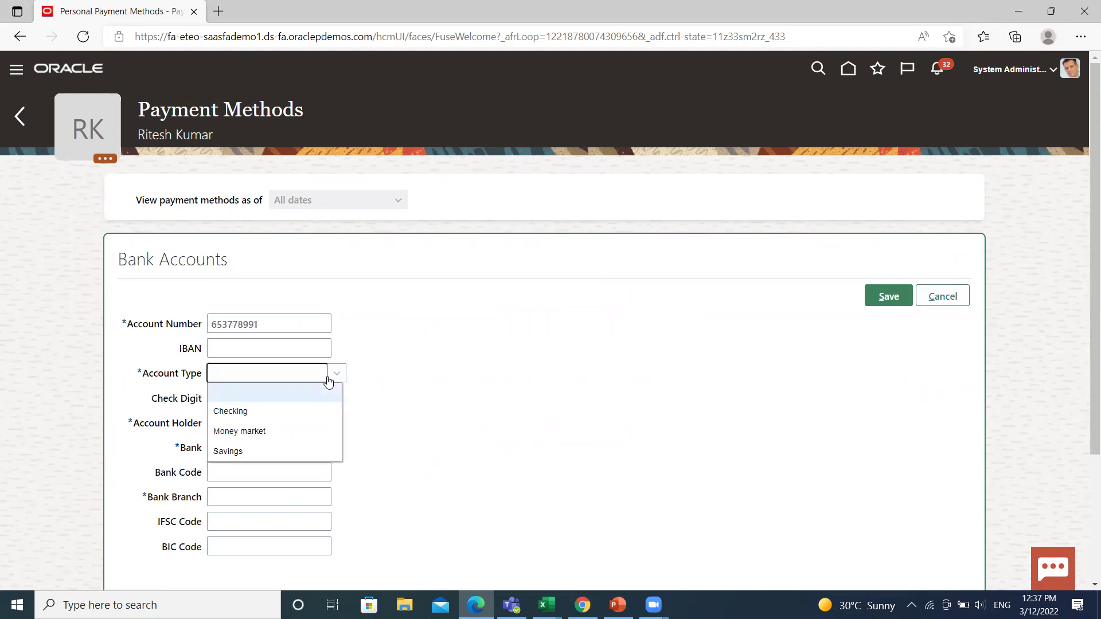
pyautogui.click(273, 413)
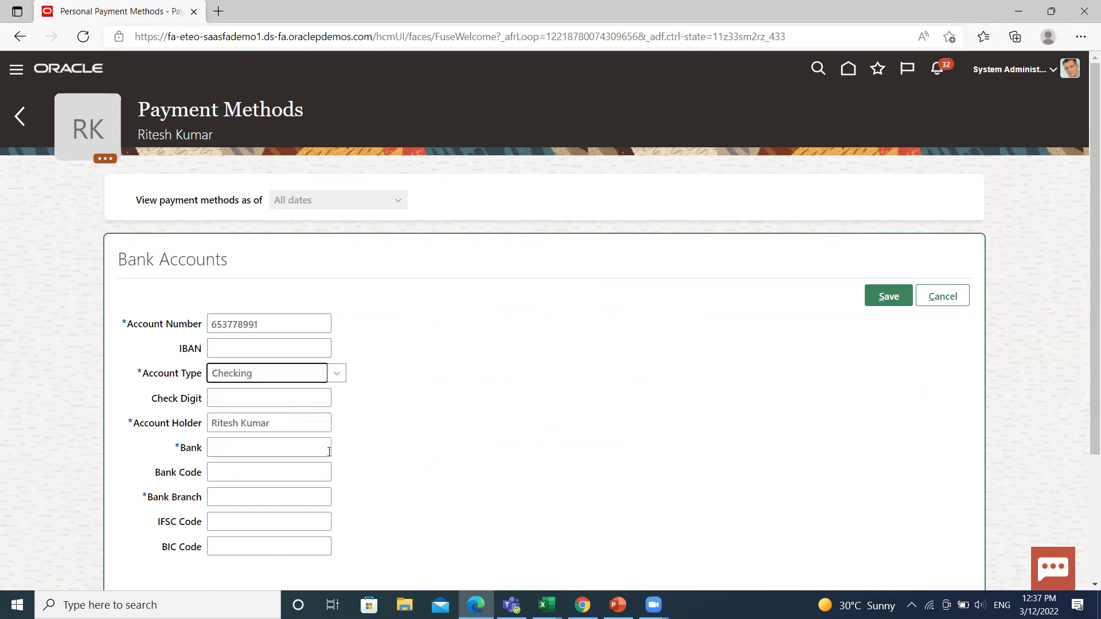
pyautogui.click(304, 445)
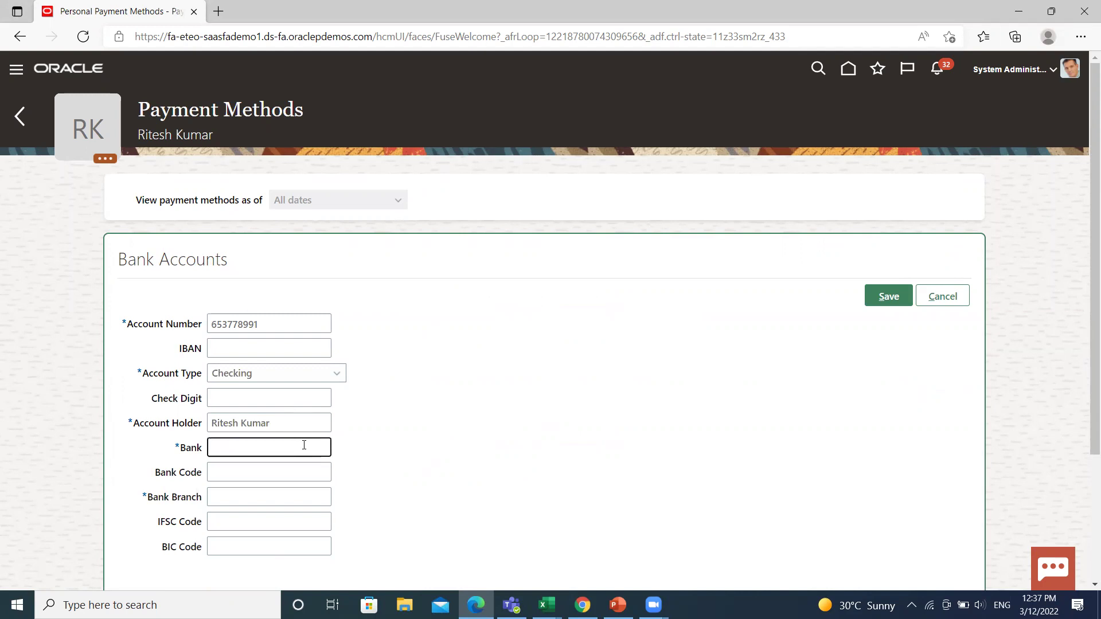
pyautogui.write('HDFC')
pyautogui.click(281, 498)
pyautogui.write('MP')
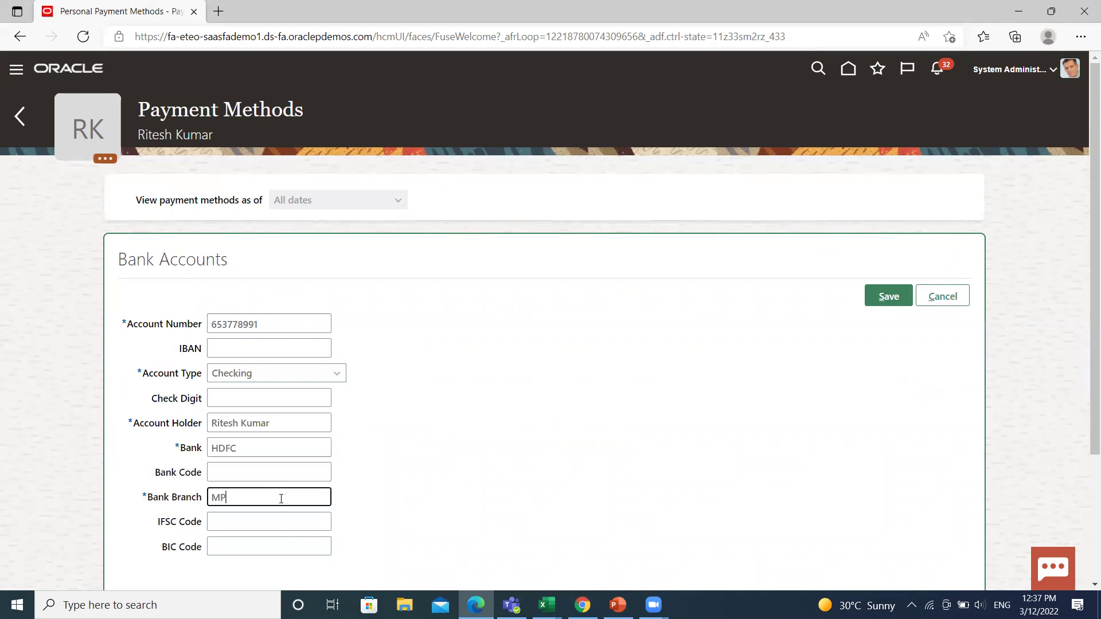
pyautogui.write(' NAGAR')
pyautogui.scroll(-3, 575, 467)
pyautogui.scroll(3, 750, 276)
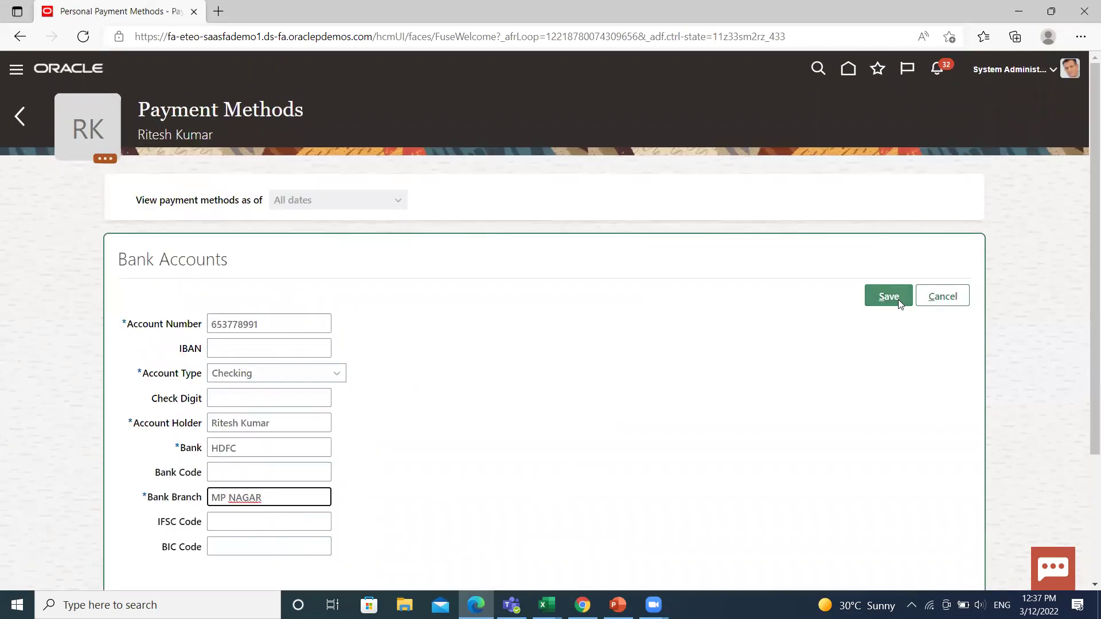
pyautogui.click(898, 297)
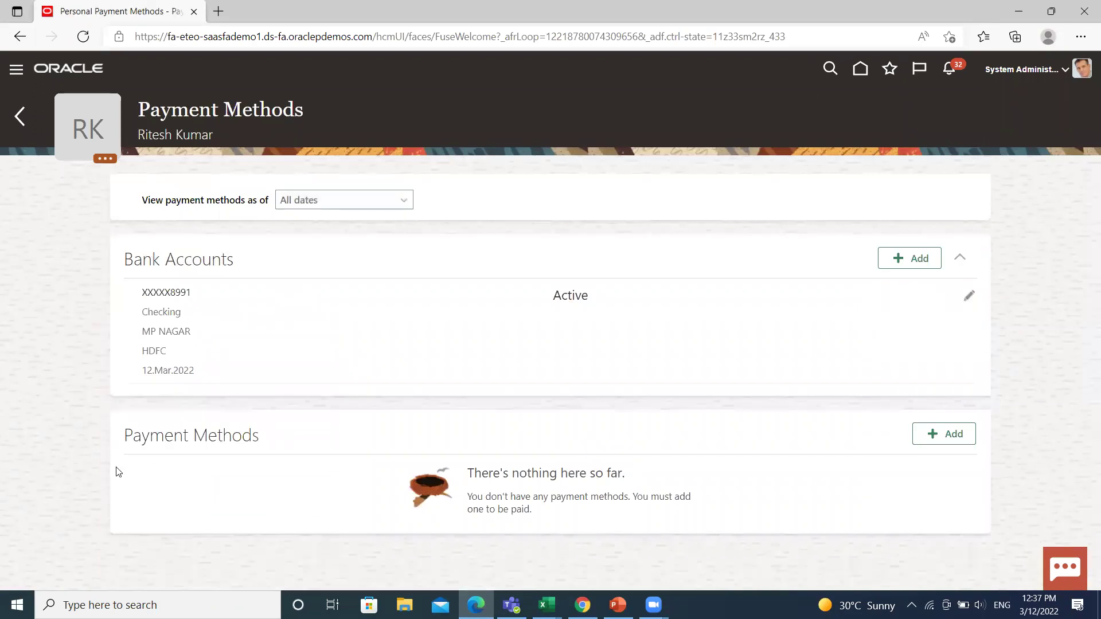
# - Add and save a payment method named BOA METHOD paid by Cheque at 100 %
pyautogui.click(944, 435)
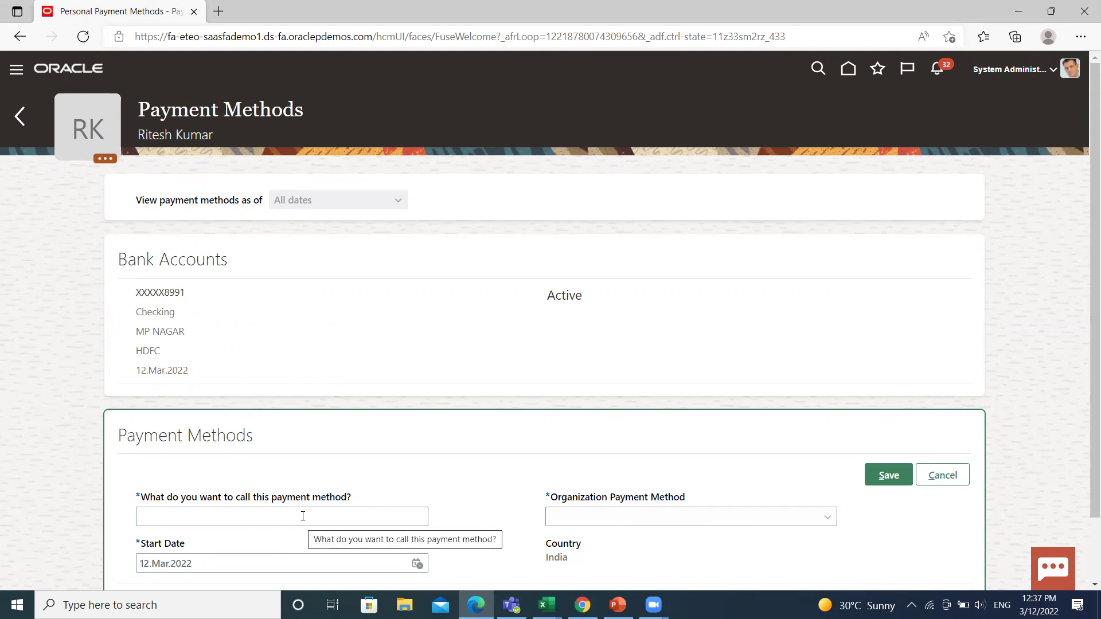
pyautogui.click(362, 513)
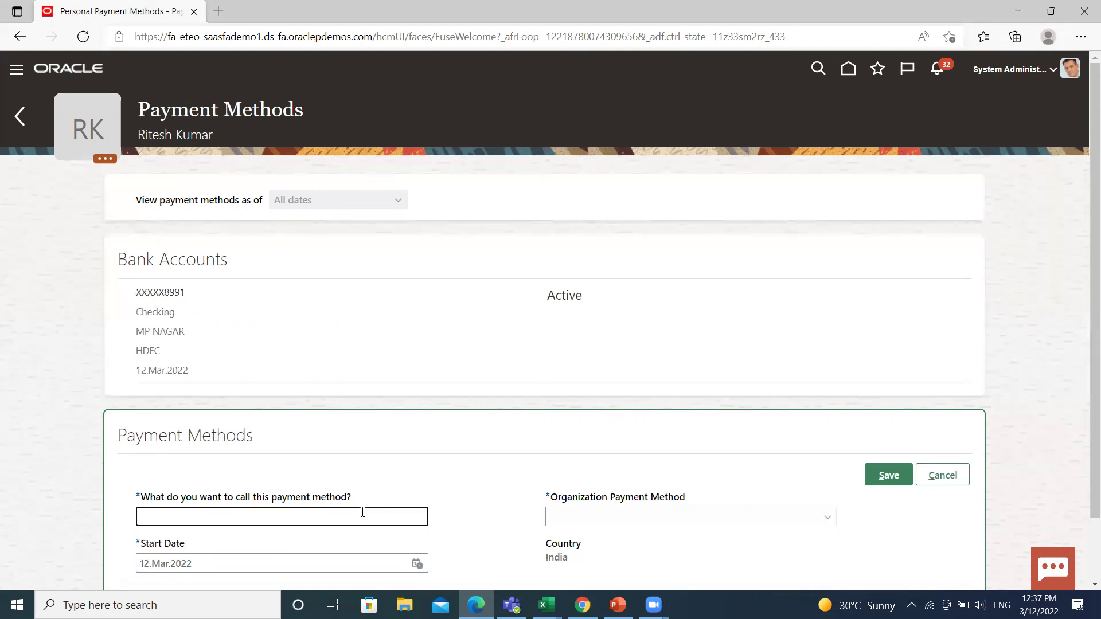
pyautogui.write('BOA METHOD')
pyautogui.click(776, 519)
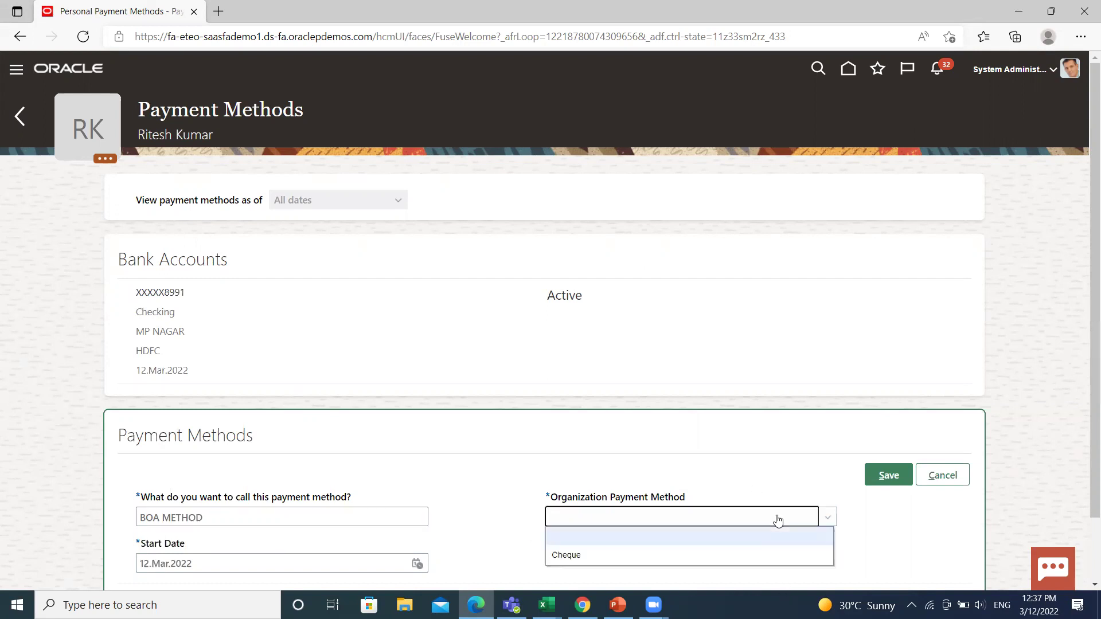
pyautogui.click(664, 554)
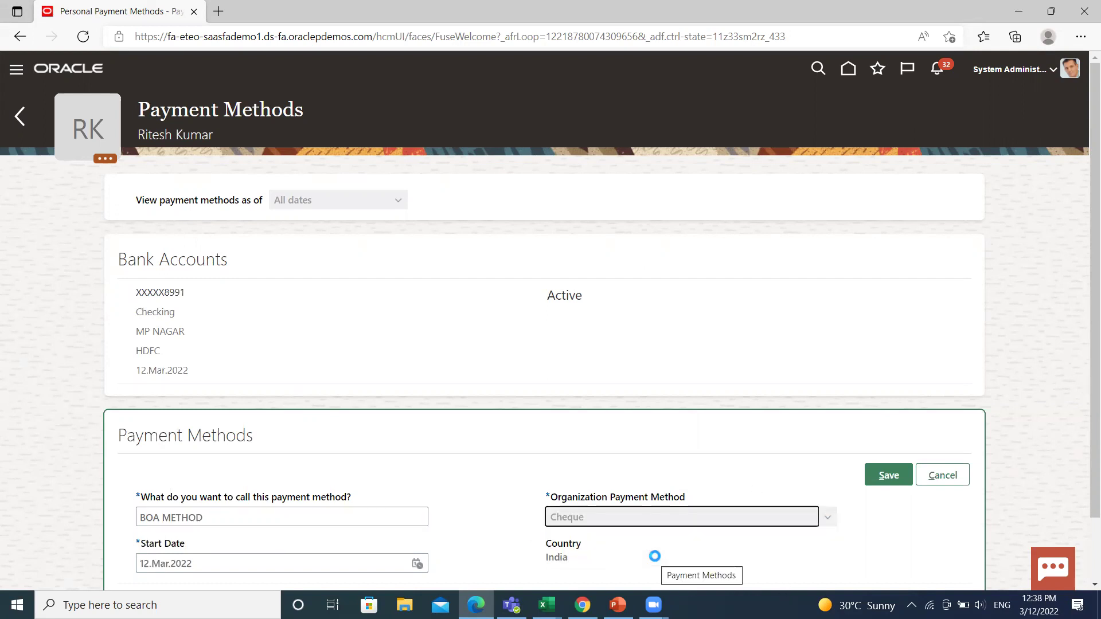
pyautogui.click(890, 476)
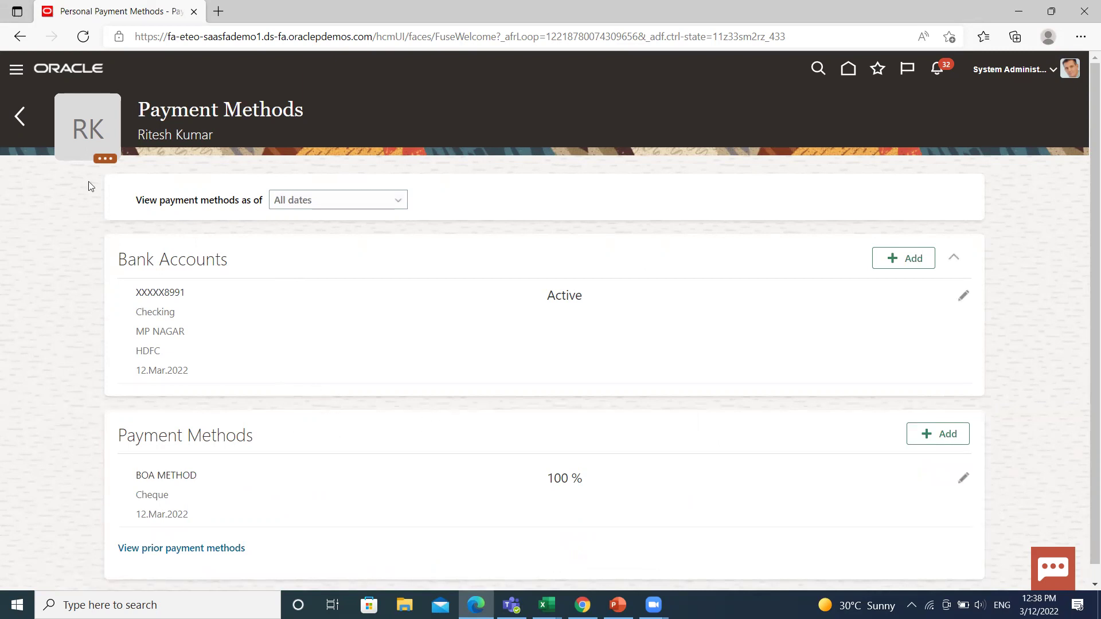
# - Go to Payment Method Preferences under Payroll Administration and start a new preference
pyautogui.click(19, 118)
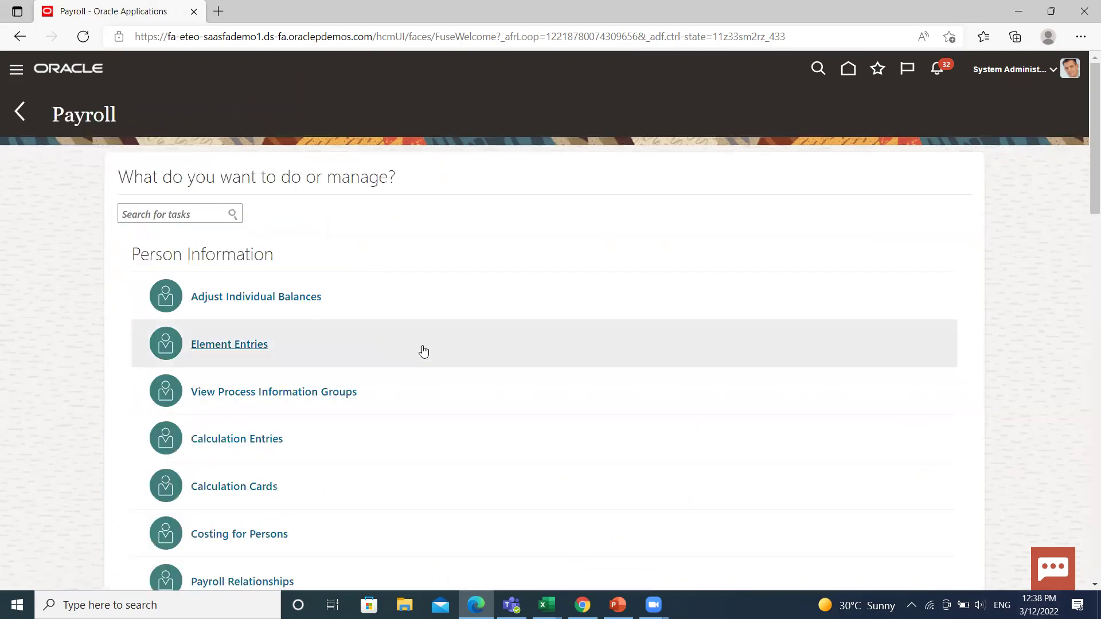
pyautogui.scroll(-5, 427, 338)
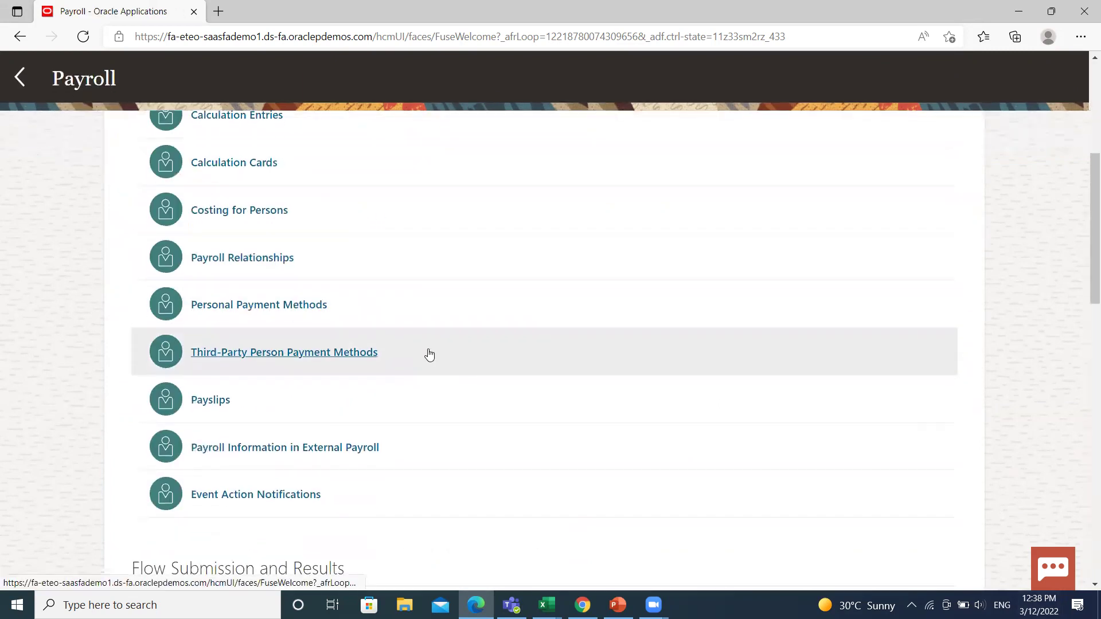
pyautogui.scroll(-4, 429, 355)
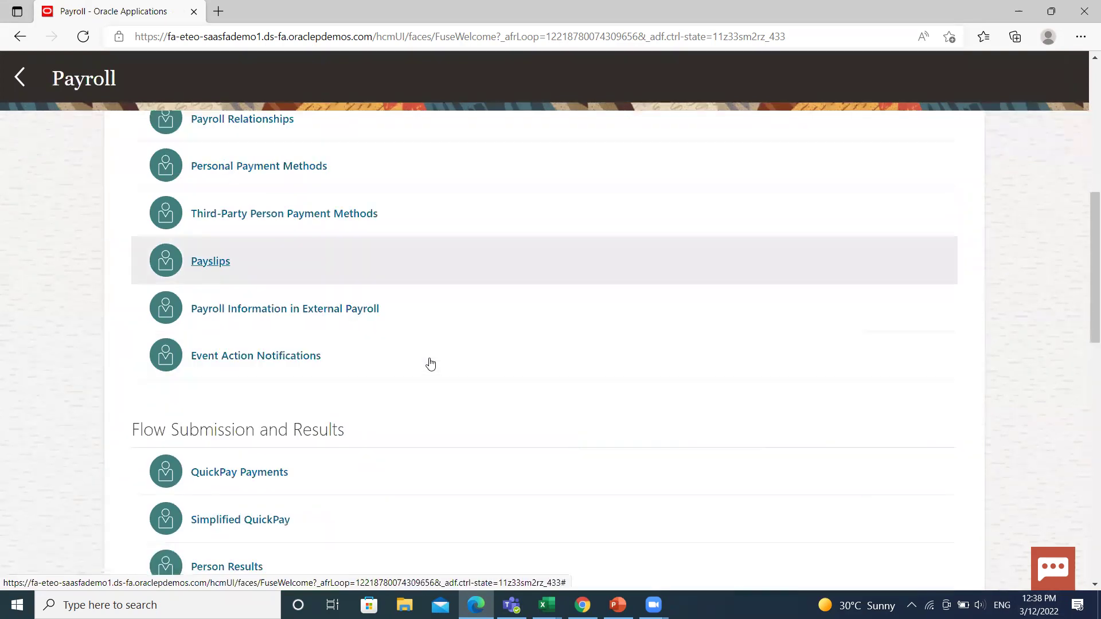
pyautogui.scroll(-12, 431, 362)
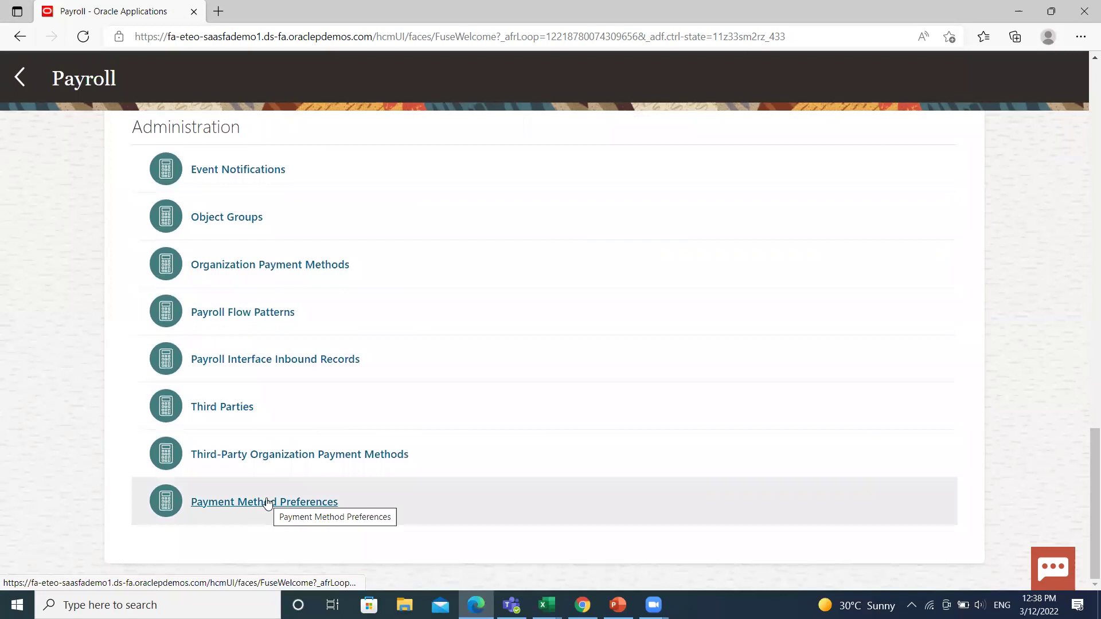
pyautogui.click(267, 503)
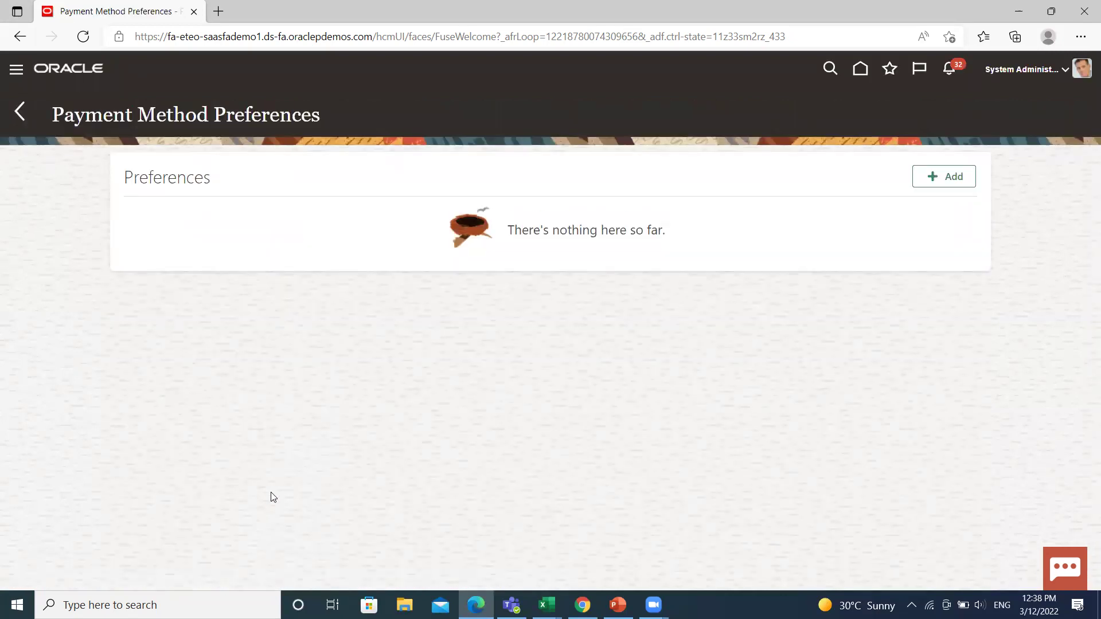
pyautogui.click(947, 178)
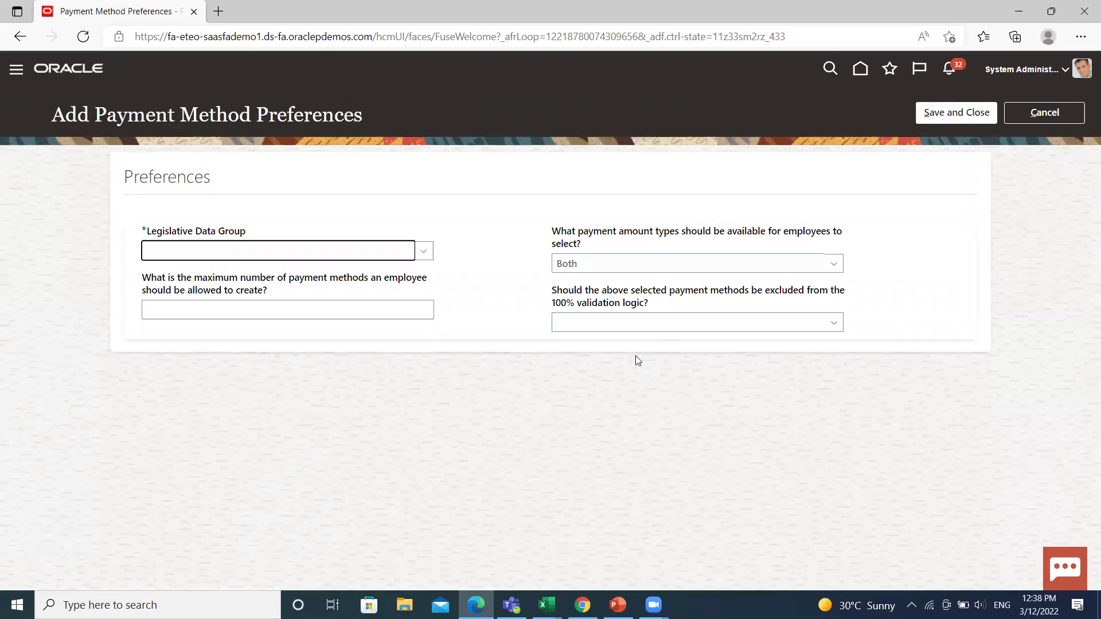
# - Select IN Legislative Data Group for the new preference
pyautogui.click(425, 252)
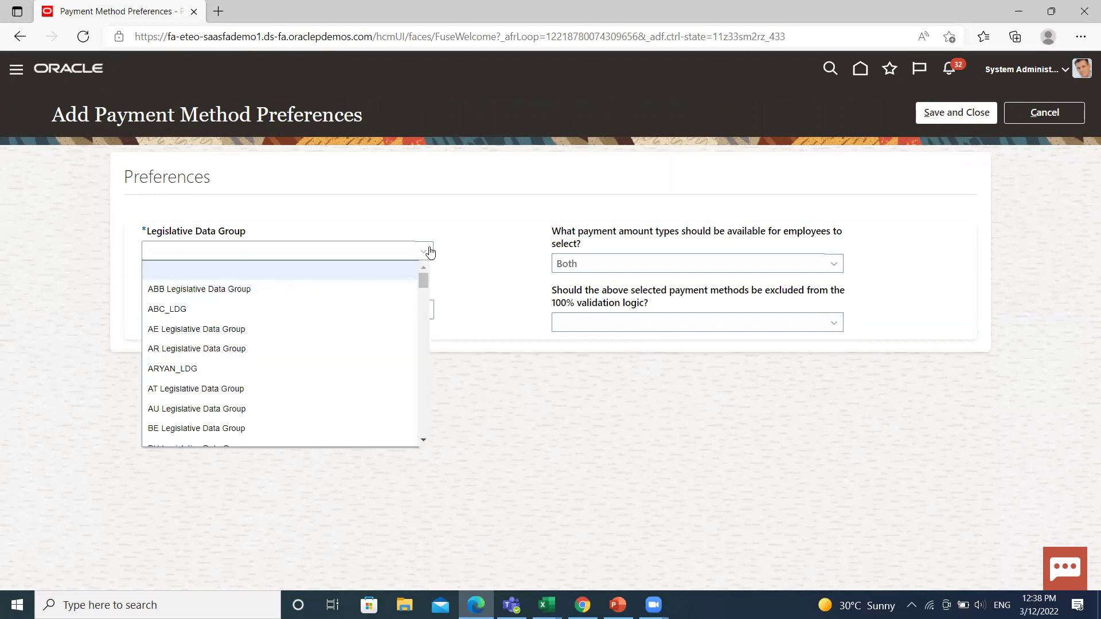
pyautogui.scroll(-2, 272, 362)
pyautogui.scroll(-3, 280, 379)
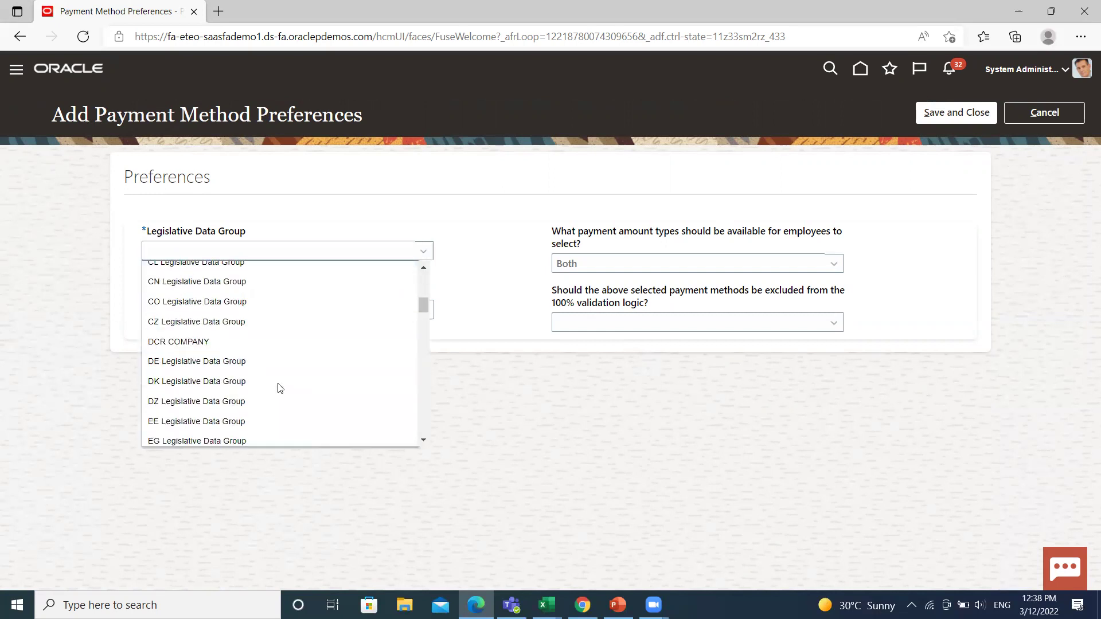
pyautogui.scroll(-3, 281, 388)
pyautogui.scroll(-2, 280, 390)
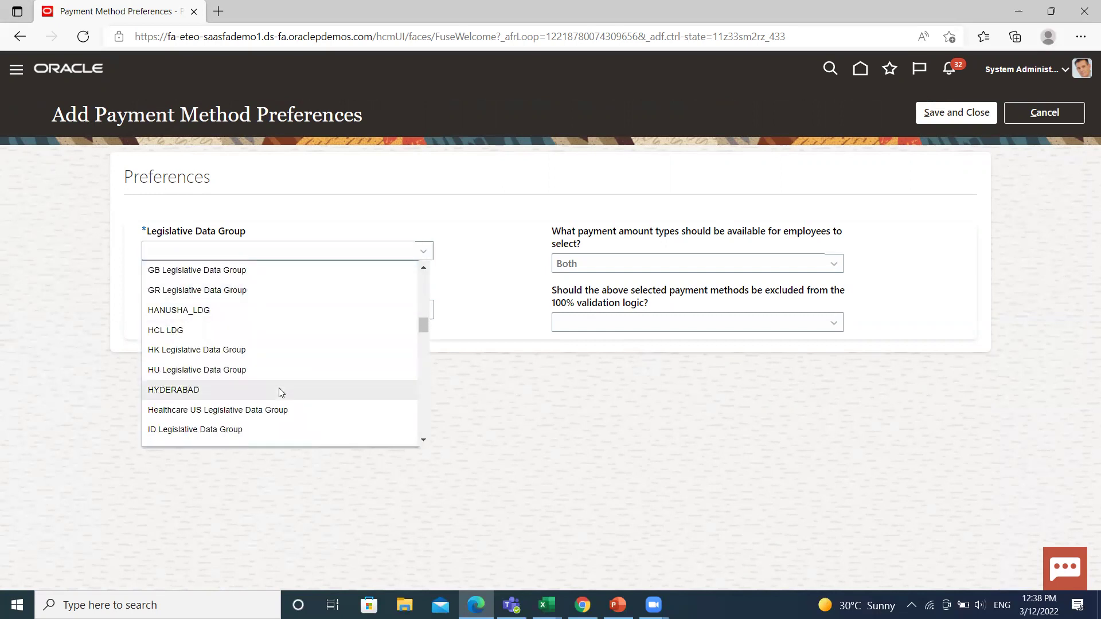
pyautogui.scroll(-2, 280, 390)
pyautogui.scroll(-1, 279, 390)
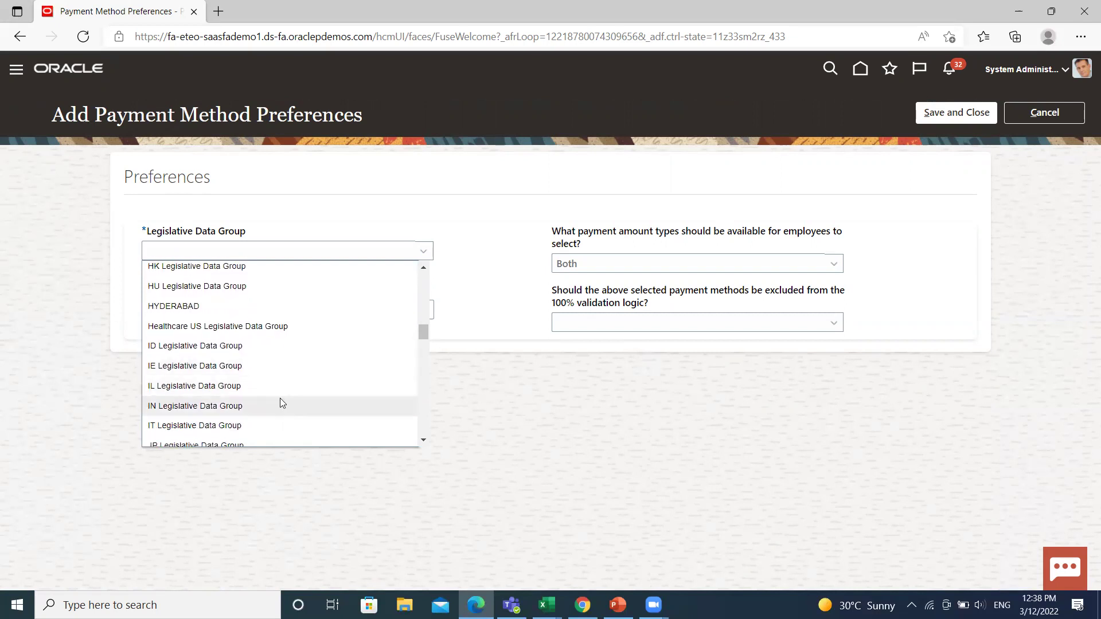
pyautogui.click(280, 404)
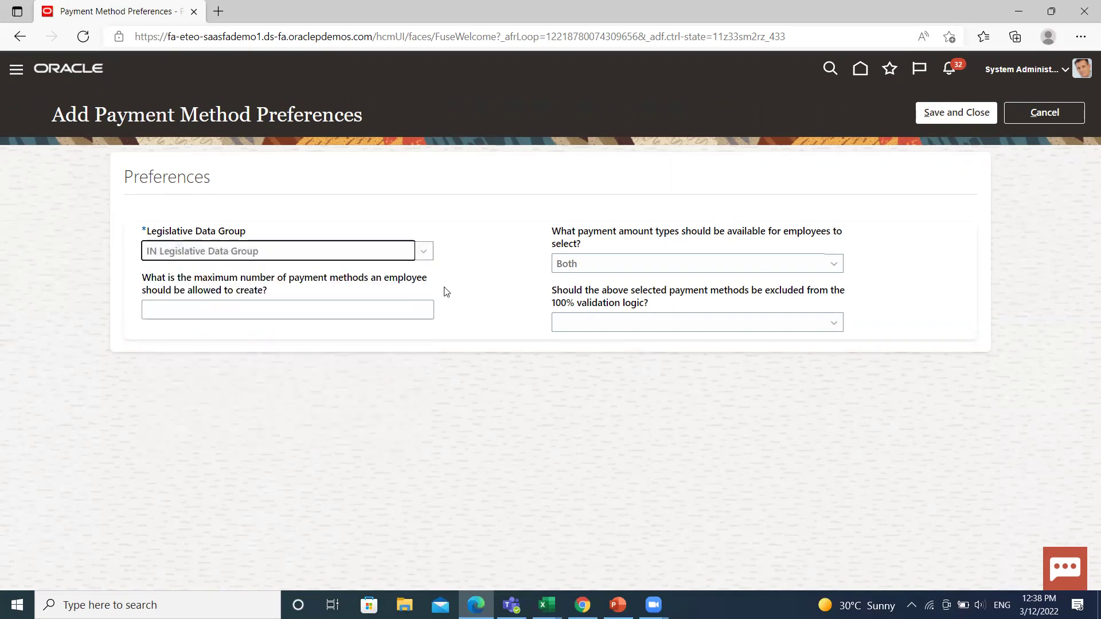
# - Allow 2 payment methods with Both amount types, exclude from 100% validation, and save
pyautogui.click(423, 309)
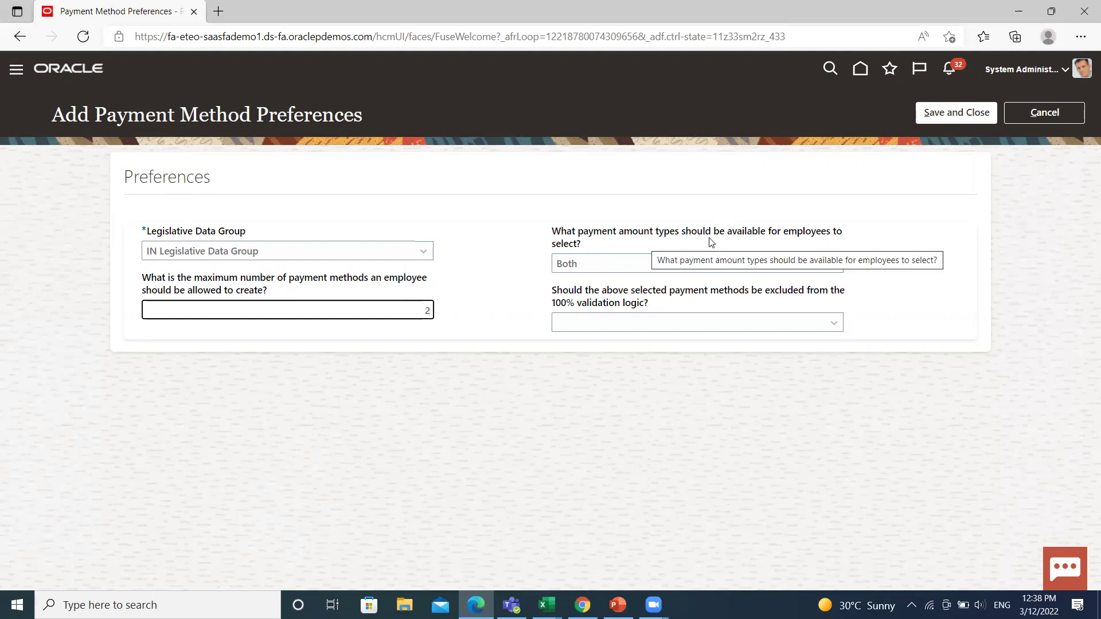
pyautogui.click(827, 265)
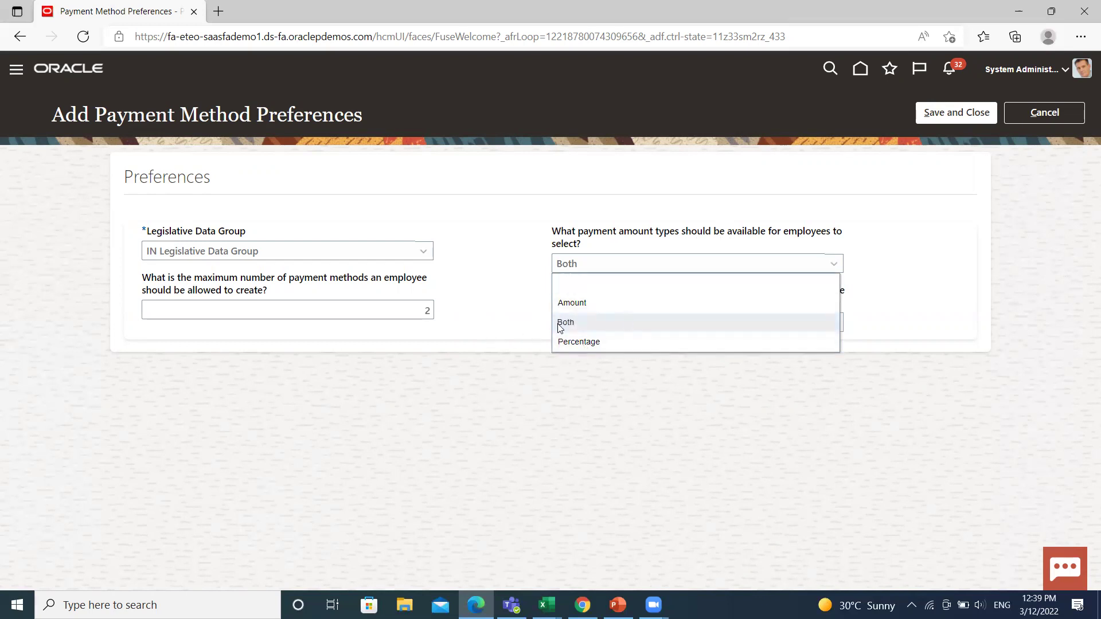
pyautogui.click(590, 325)
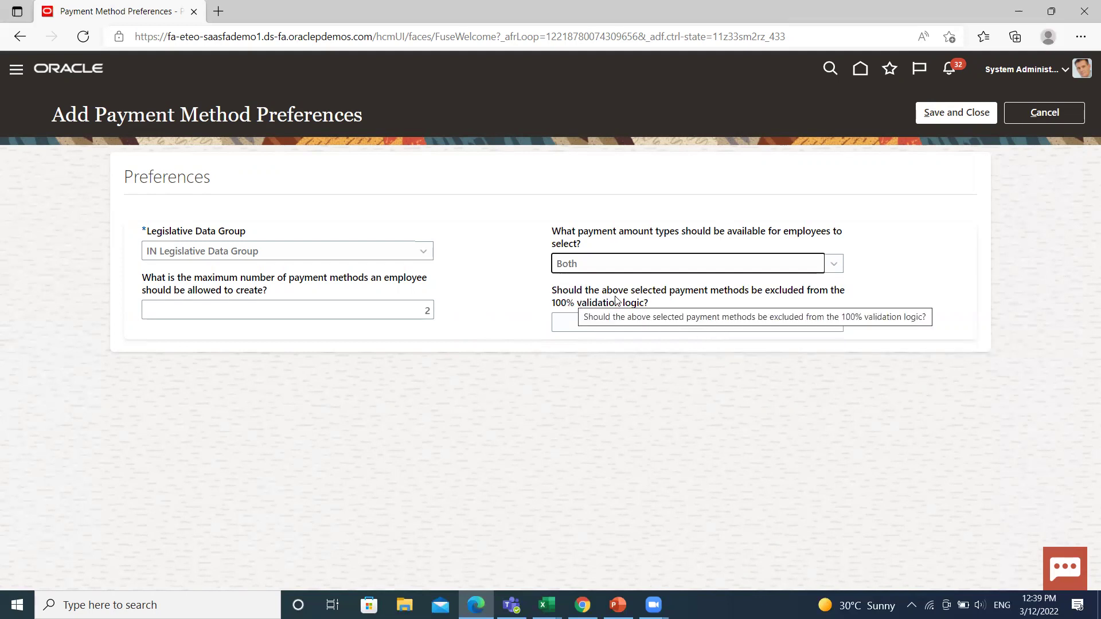
pyautogui.click(627, 327)
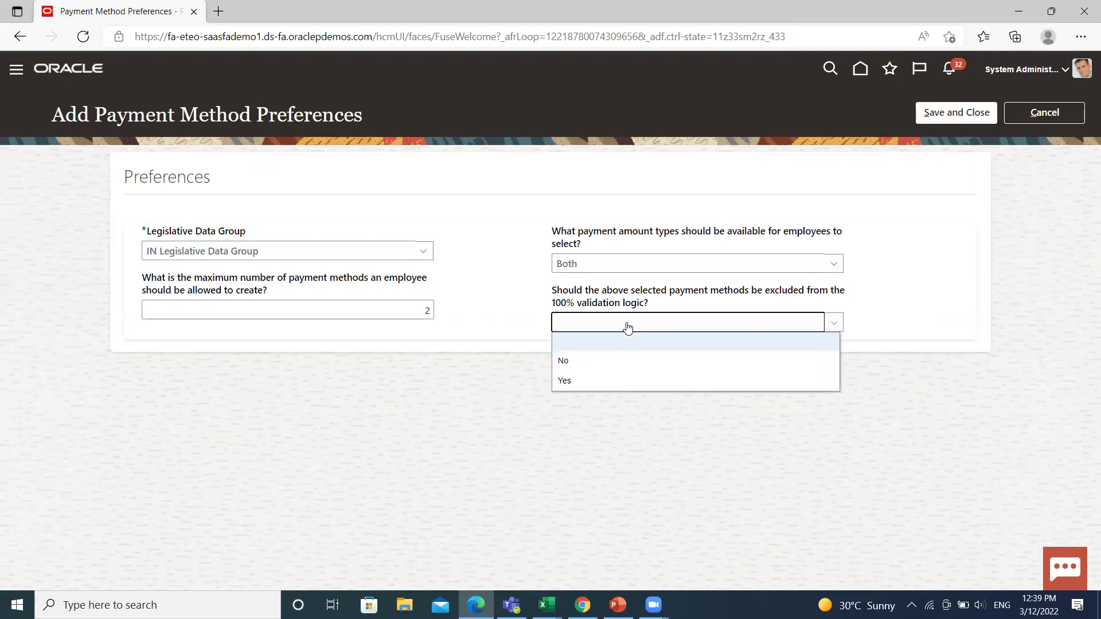
pyautogui.click(606, 382)
pyautogui.click(948, 114)
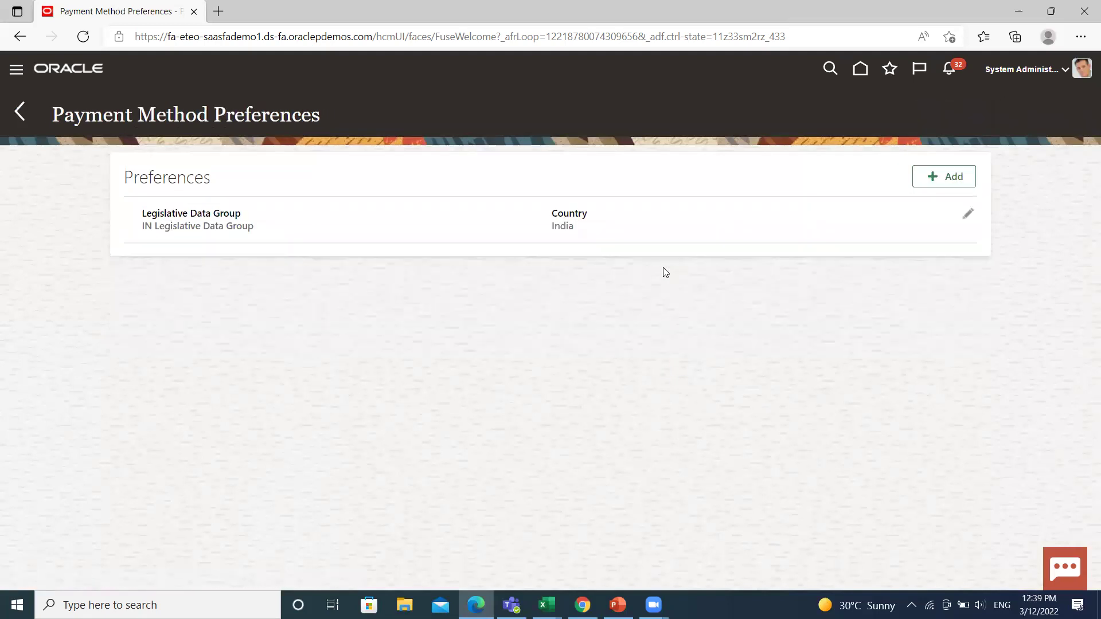
# - Add a US Legislative Data Group preference with Direct Deposit and Check selectable by employees
pyautogui.click(933, 179)
pyautogui.click(423, 250)
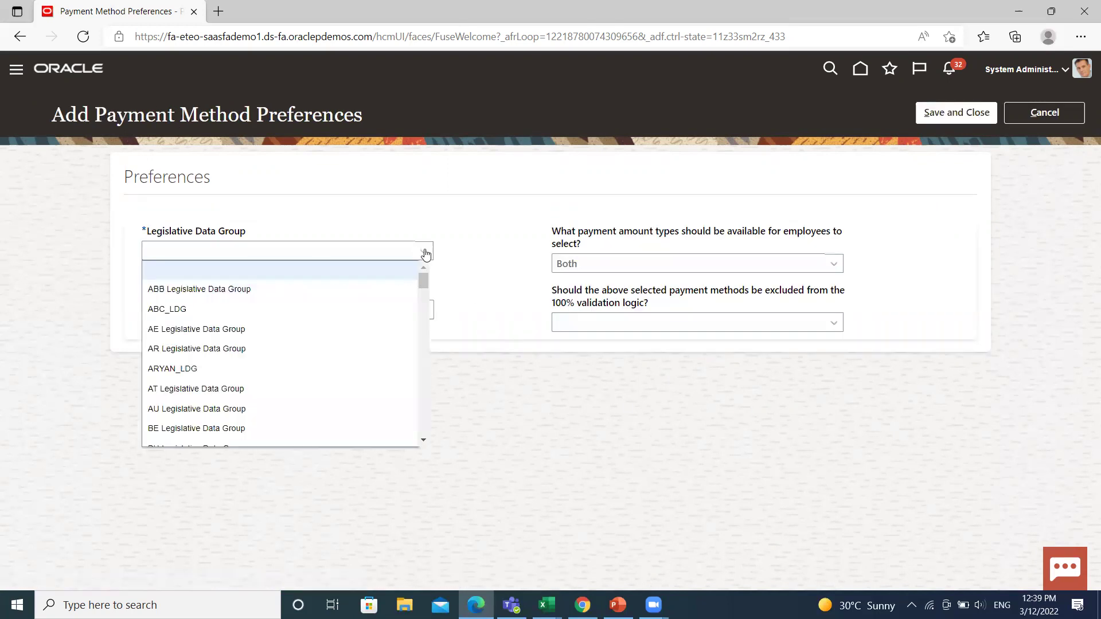
pyautogui.scroll(-5, 334, 313)
pyautogui.scroll(-20, 334, 314)
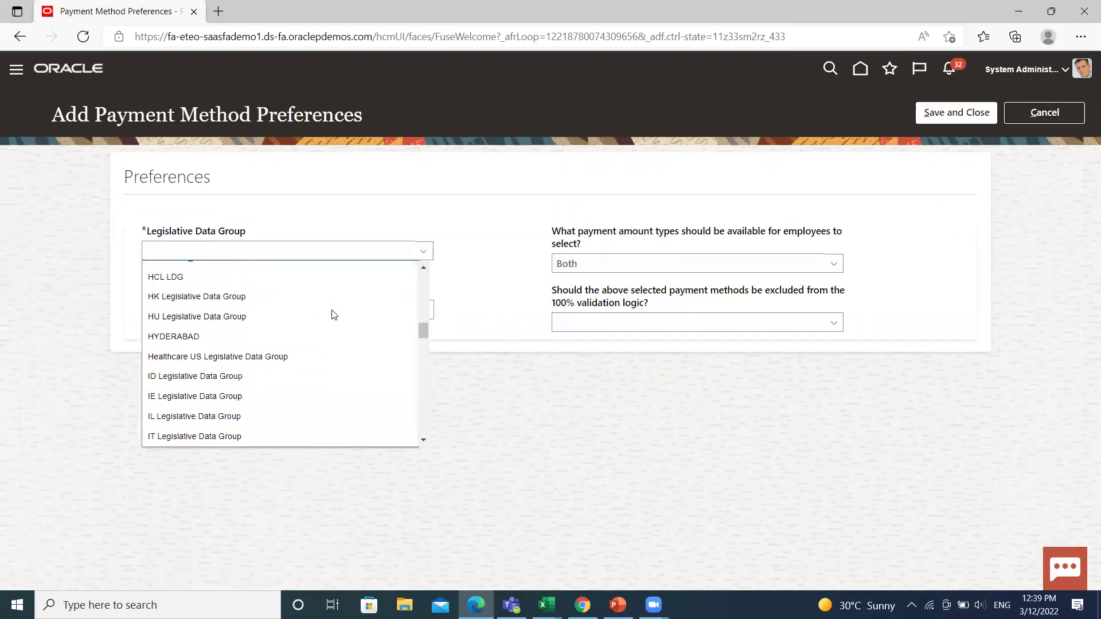
pyautogui.scroll(-12, 334, 315)
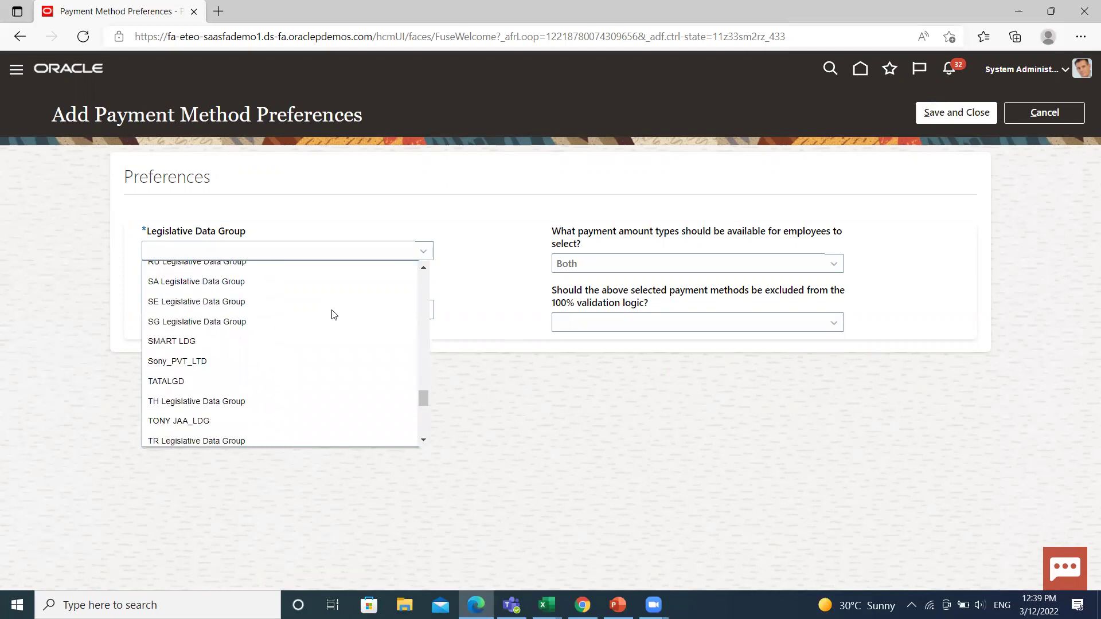
pyautogui.scroll(3, 333, 314)
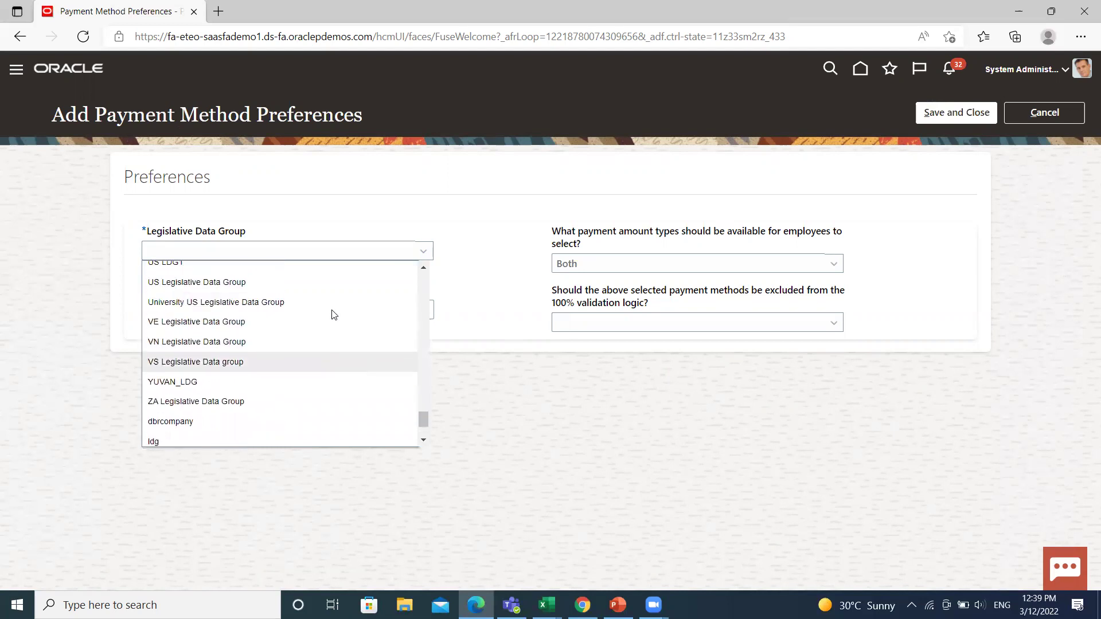
pyautogui.click(312, 313)
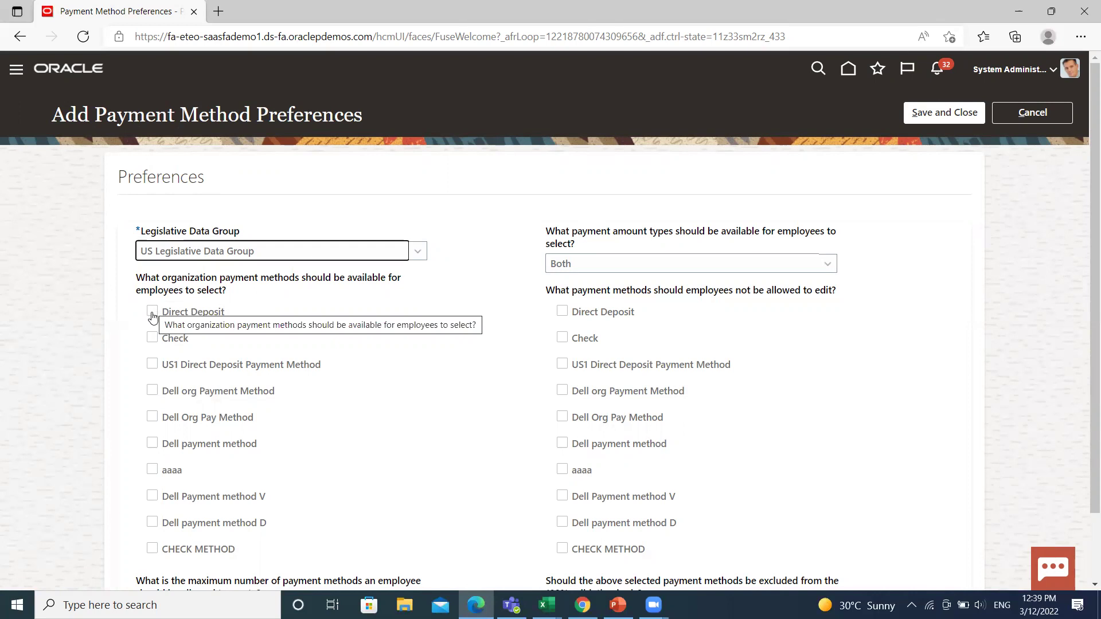
pyautogui.click(152, 315)
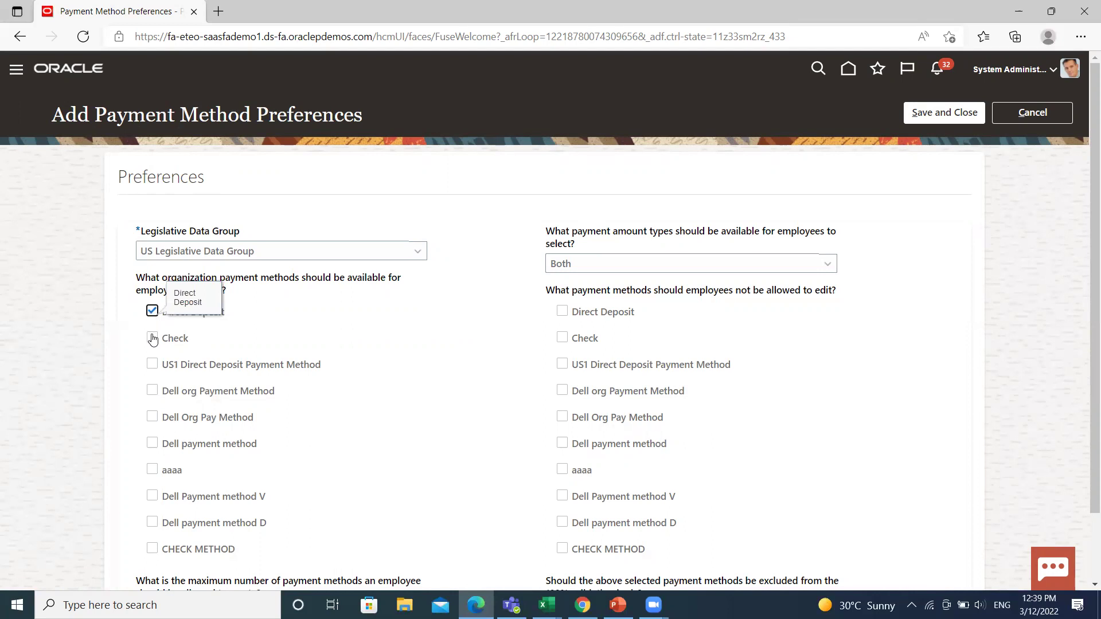
pyautogui.click(152, 339)
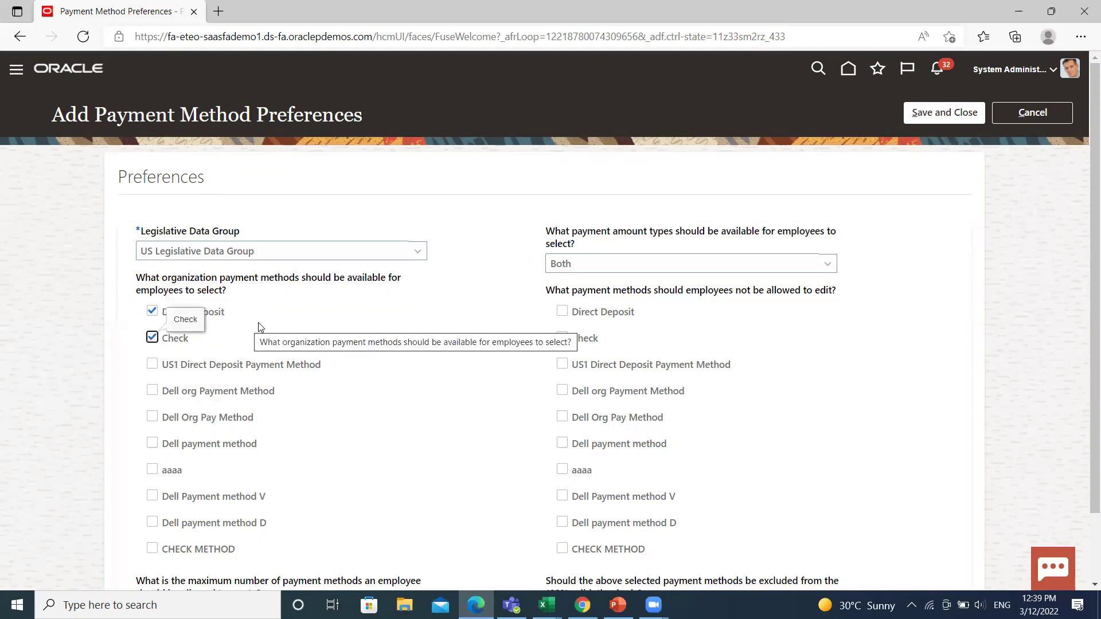
pyautogui.scroll(-2, 259, 322)
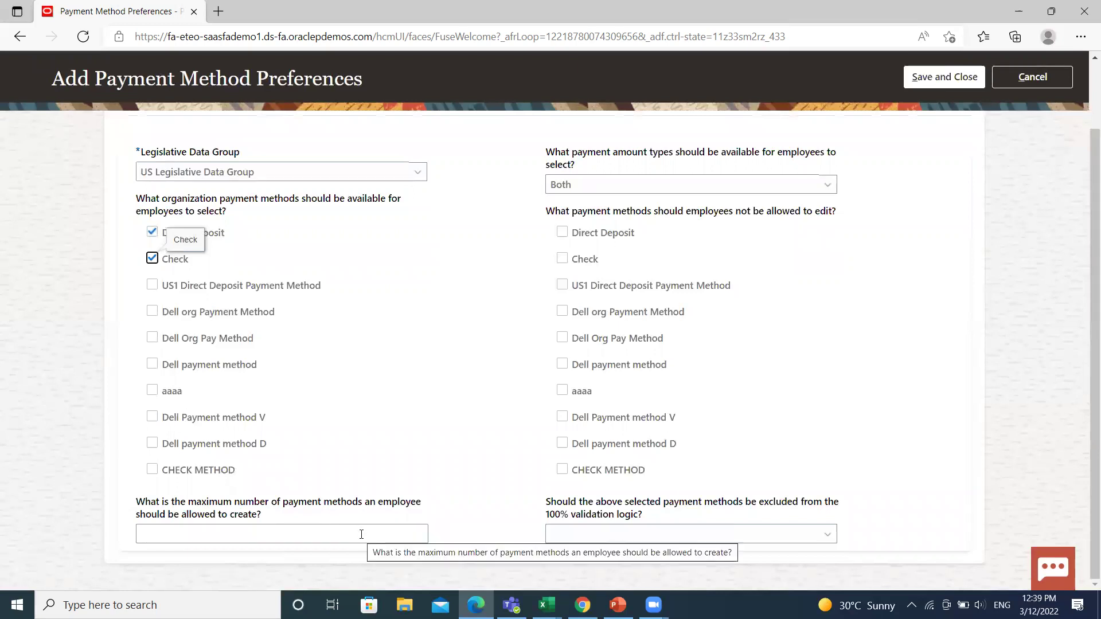
# - Allow 2 methods, Both amounts, lock Direct Deposit and Check, exclude from validation, and save
pyautogui.click(362, 535)
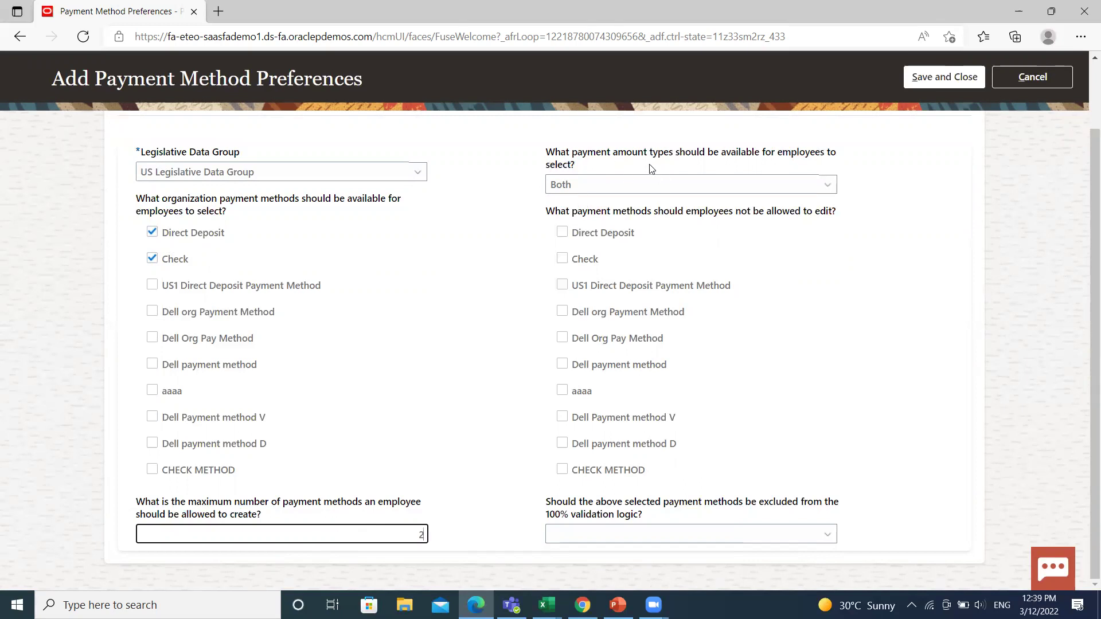
pyautogui.click(698, 191)
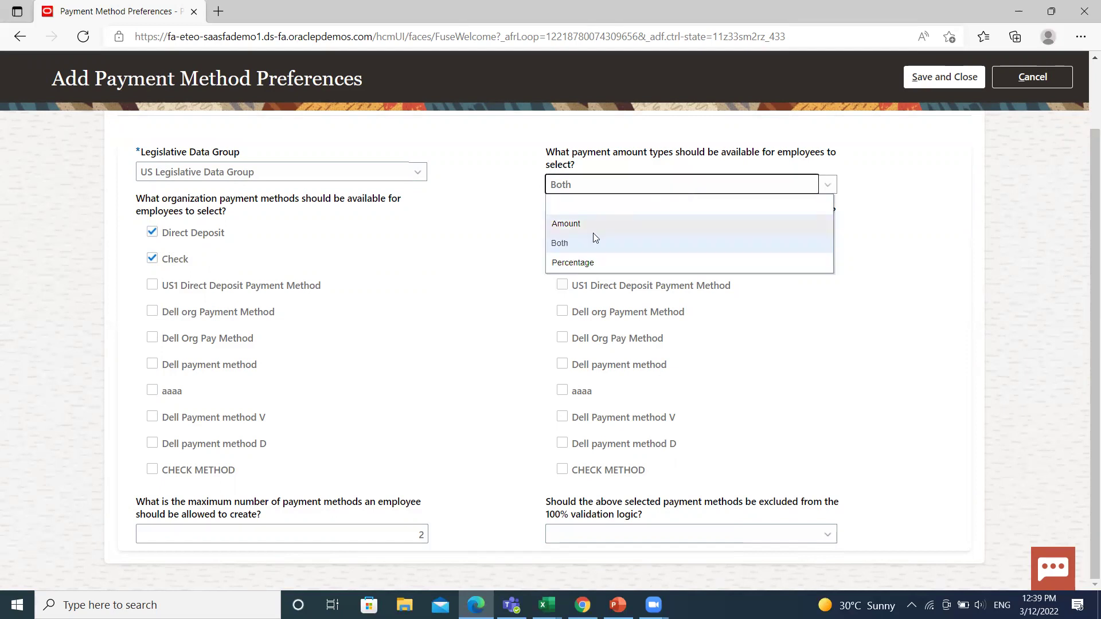
pyautogui.click(584, 243)
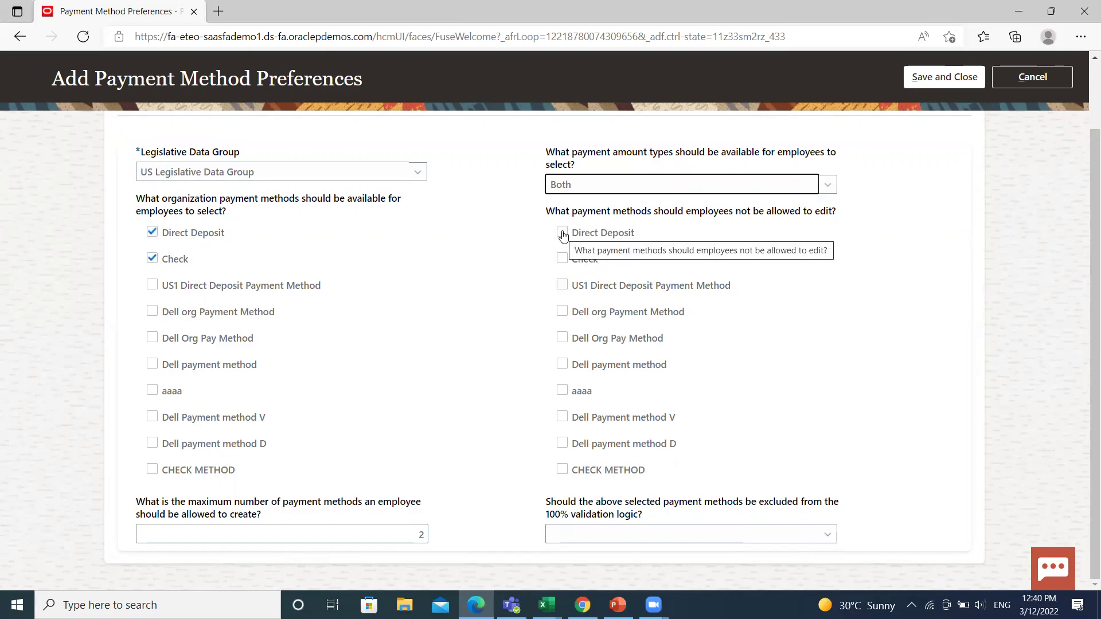
pyautogui.click(561, 231)
pyautogui.click(562, 261)
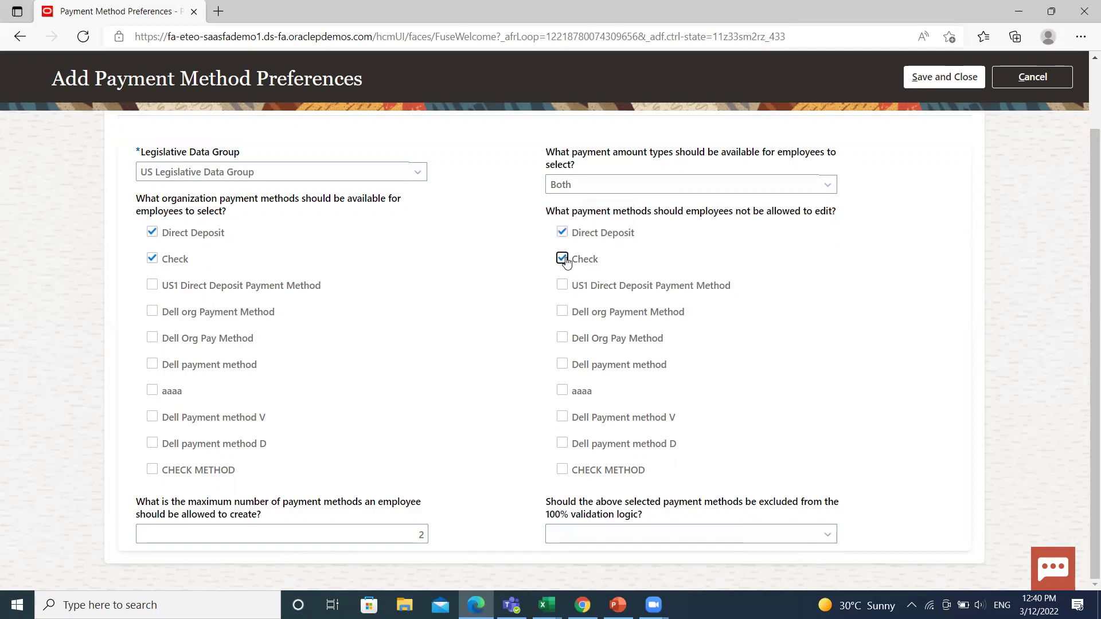
pyautogui.click(717, 534)
pyautogui.click(574, 509)
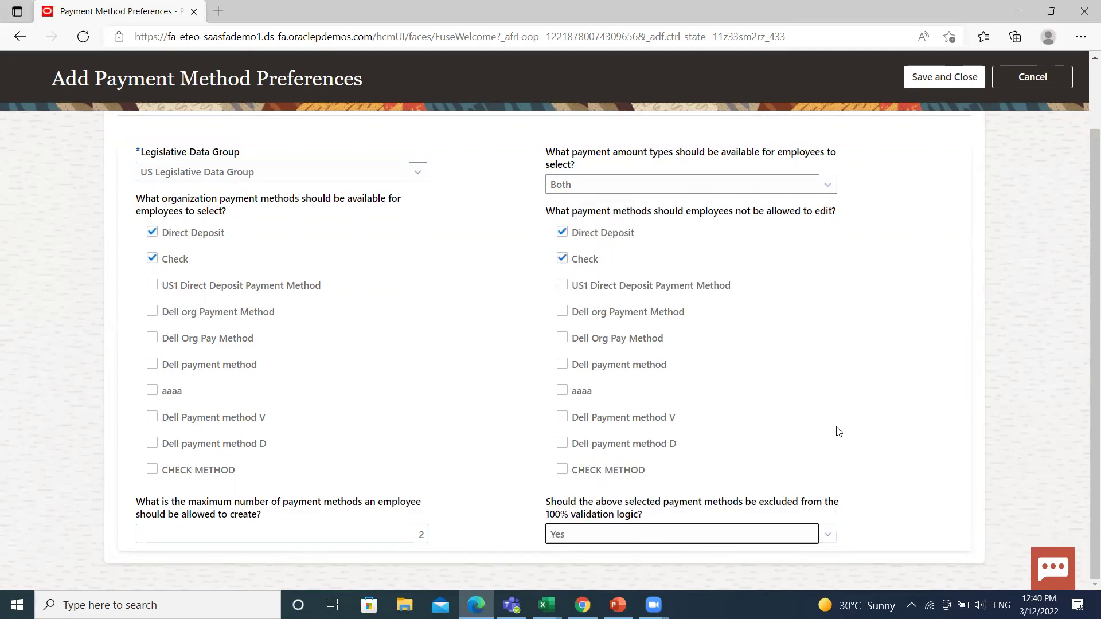
pyautogui.scroll(3, 838, 432)
pyautogui.click(947, 113)
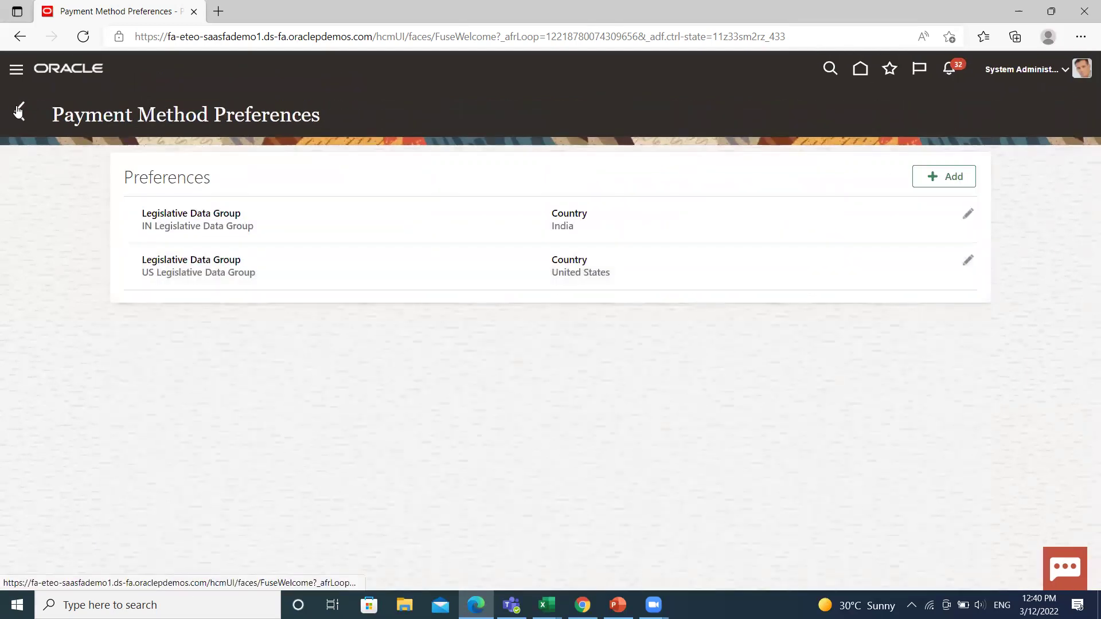
pyautogui.click(19, 111)
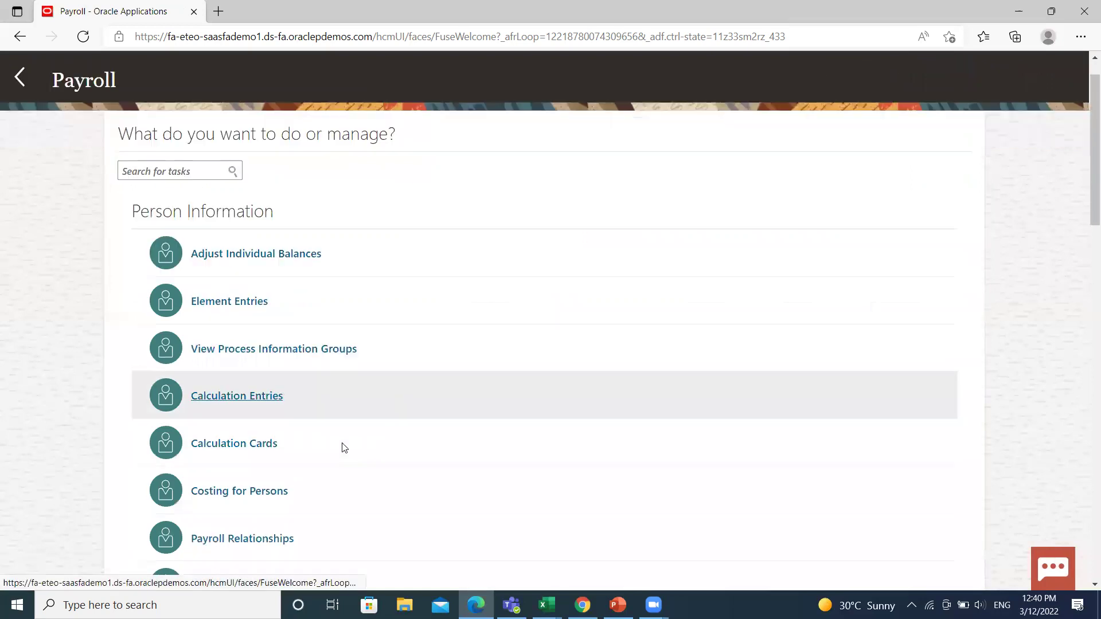
# - Scroll through the Payroll task list to view the Person Information tasks
pyautogui.scroll(-1, 344, 448)
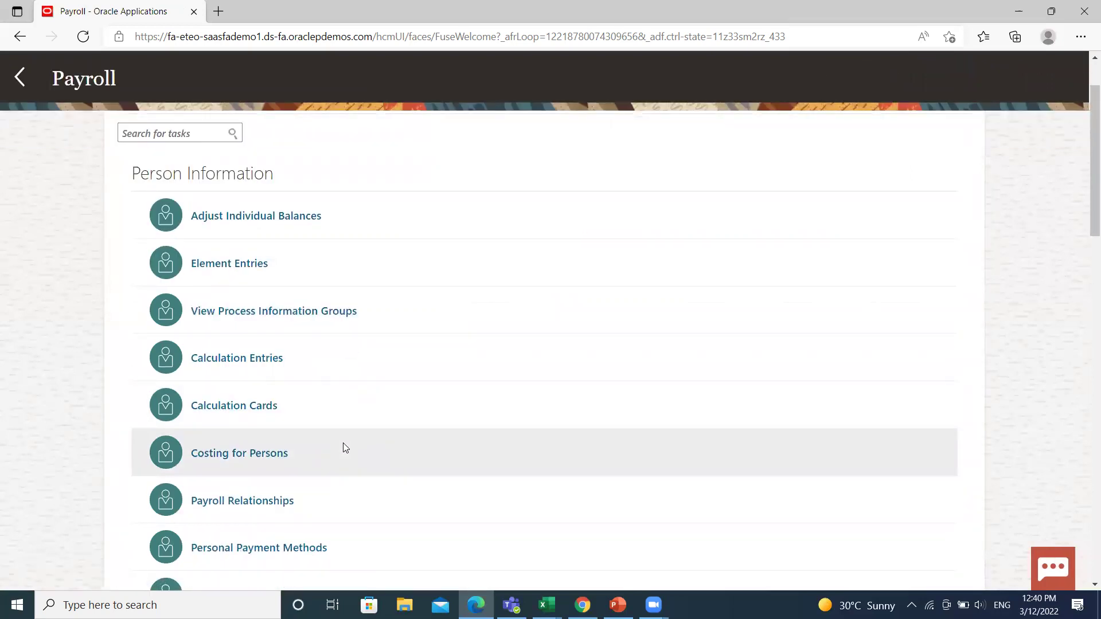
pyautogui.scroll(2, 344, 447)
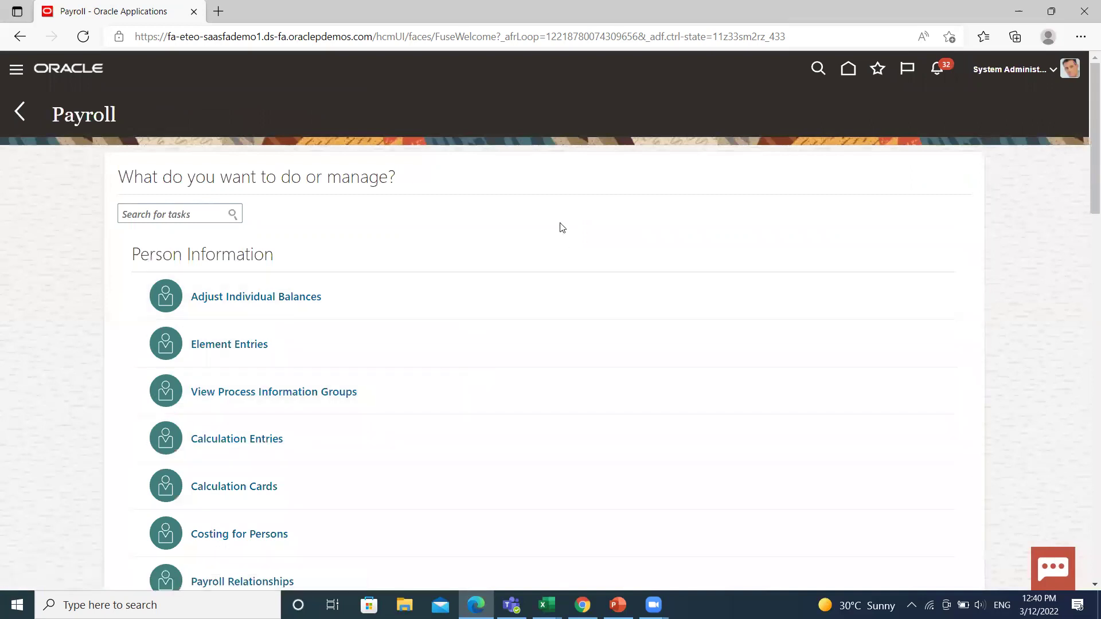